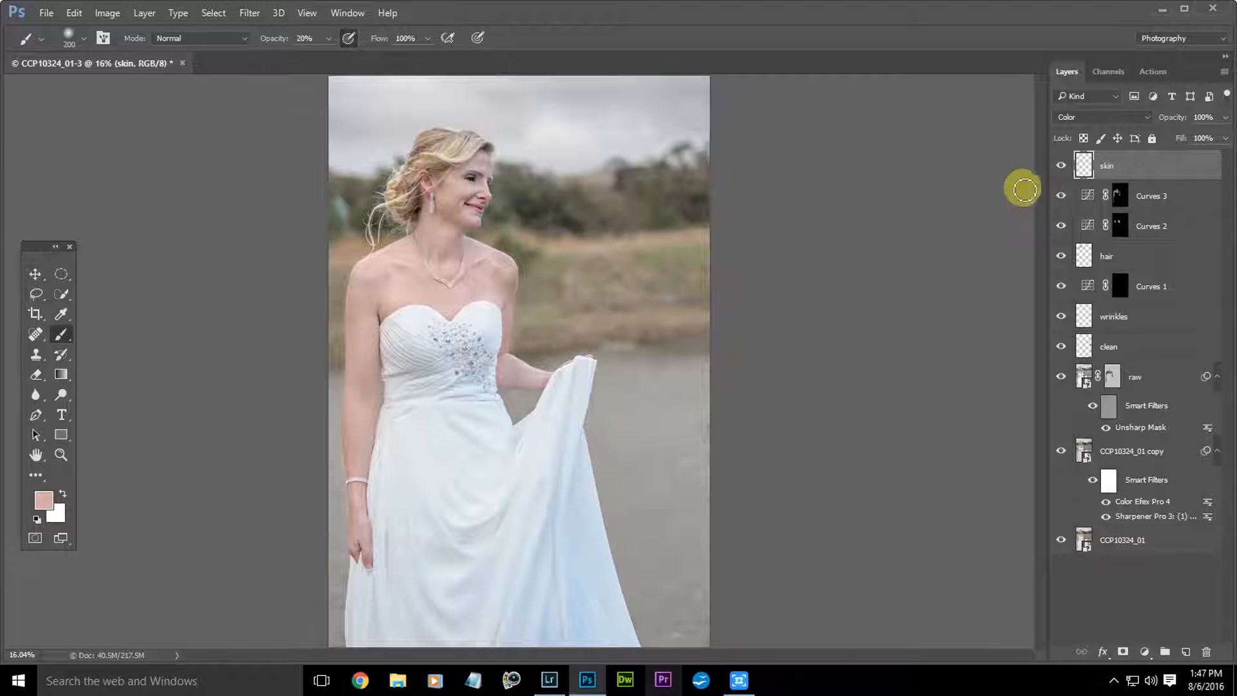
# Step: Compare the portrait with and without the top skin layer by toggling its visibility
pyautogui.click(1062, 169)
pyautogui.click(1062, 170)
pyautogui.click(1063, 170)
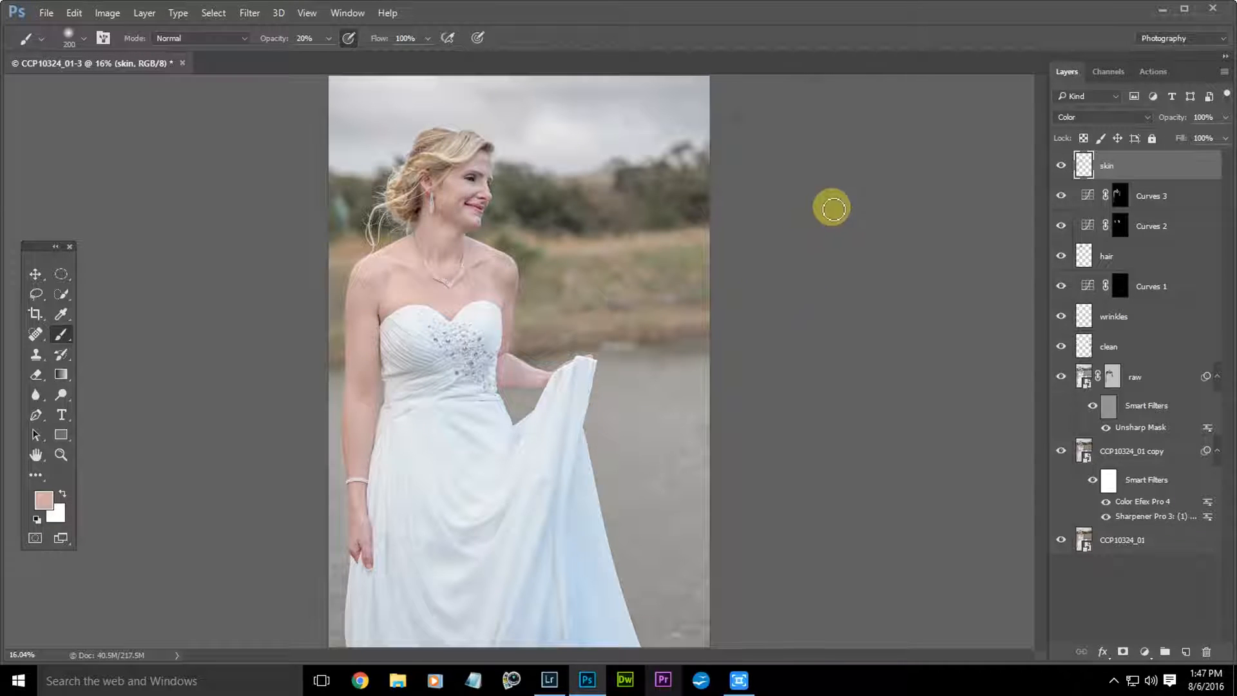
# Step: Add a Levels adjustment layer named "lighten" with the Screen blend mode above the skin layer
pyautogui.rightClick(832, 208)
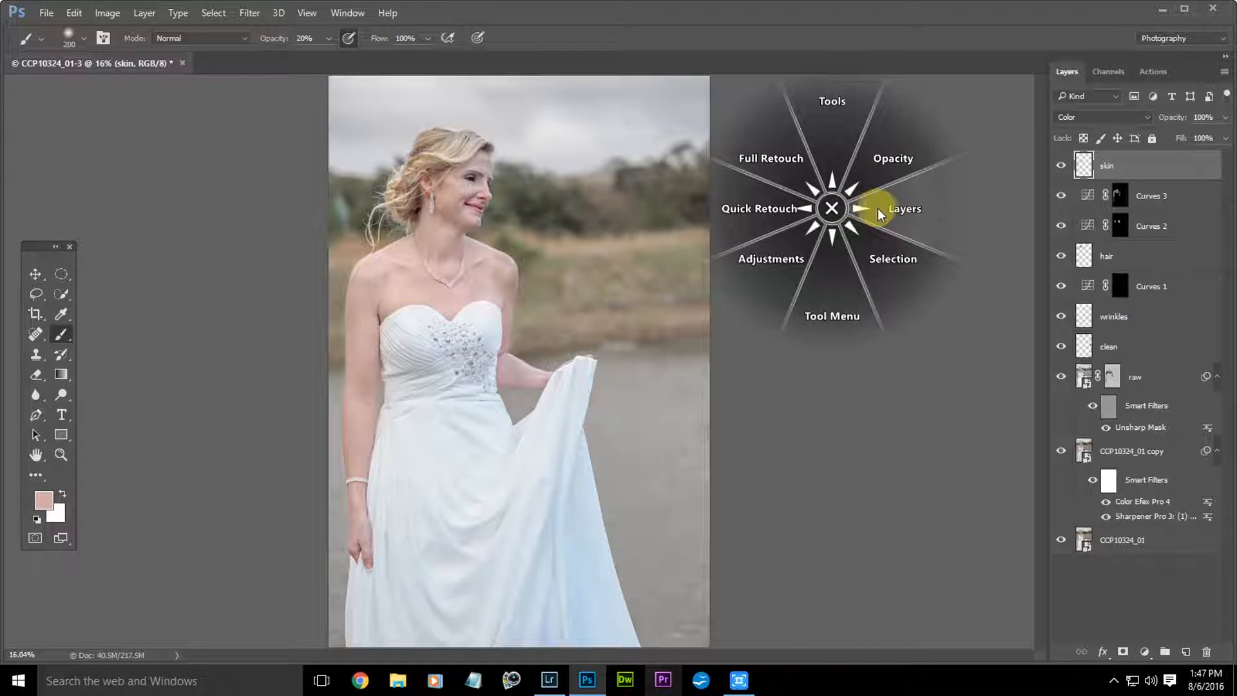
pyautogui.click(787, 266)
pyautogui.click(839, 215)
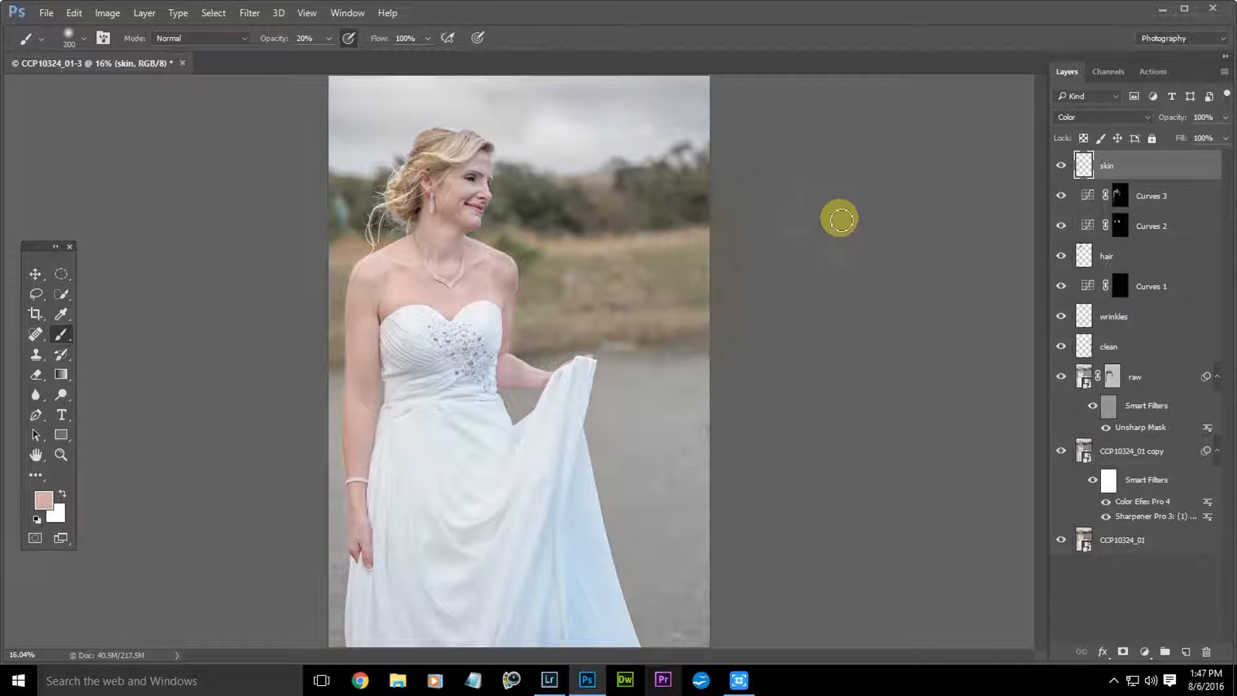
pyautogui.click(505, 284)
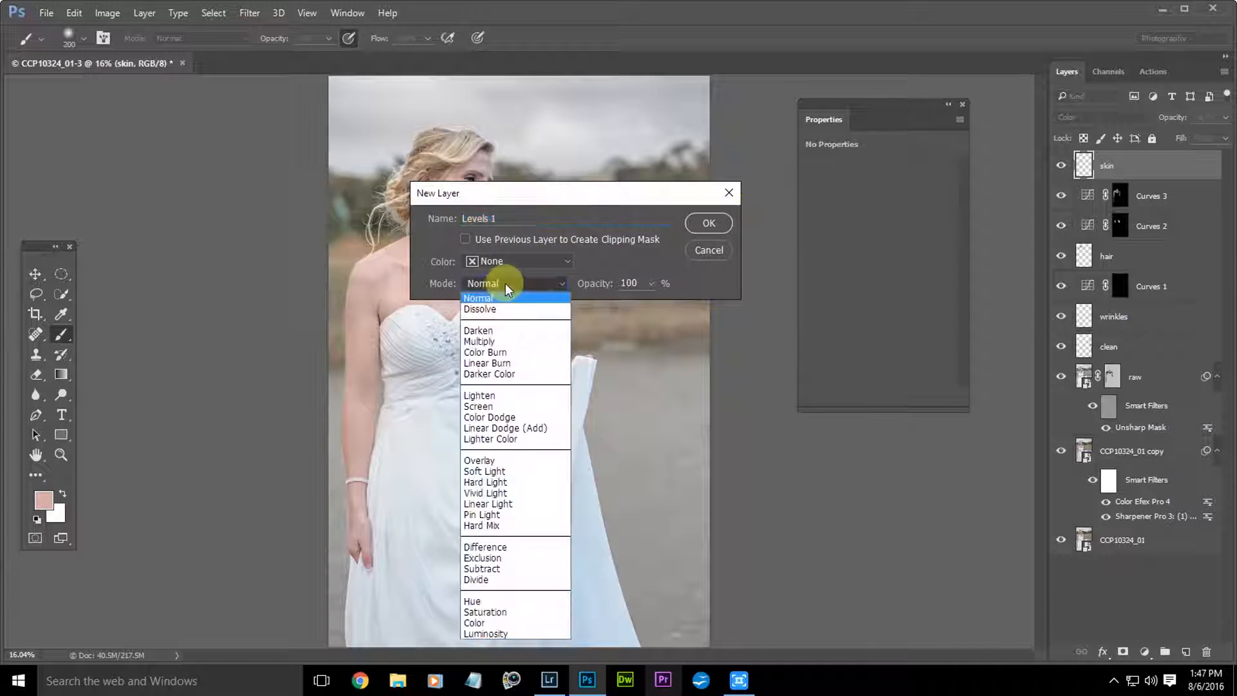
pyautogui.click(493, 406)
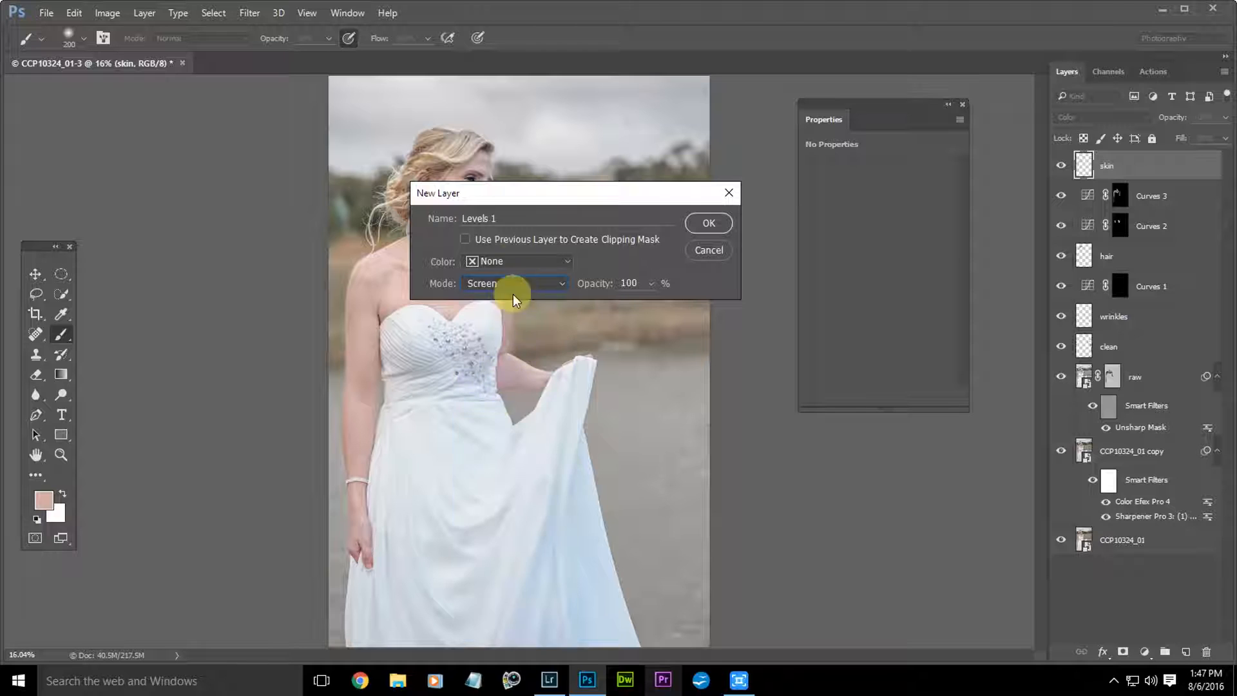
pyautogui.click(520, 219)
pyautogui.write('lip')
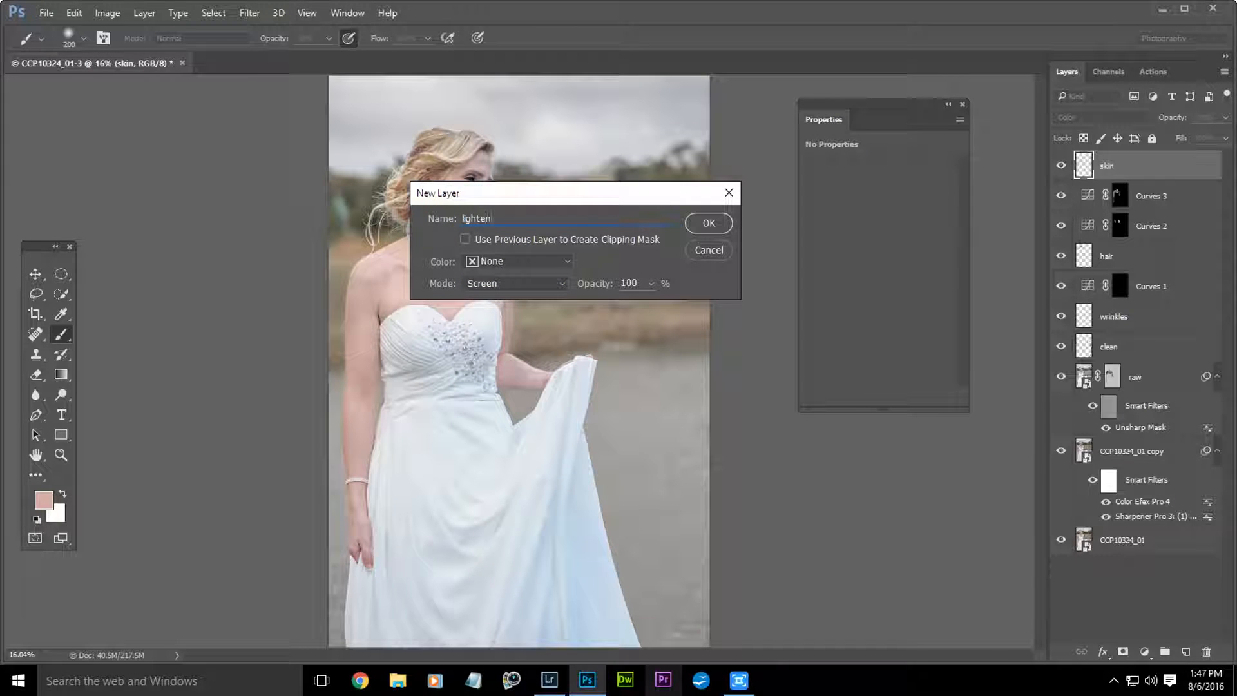
pyautogui.press('Return')
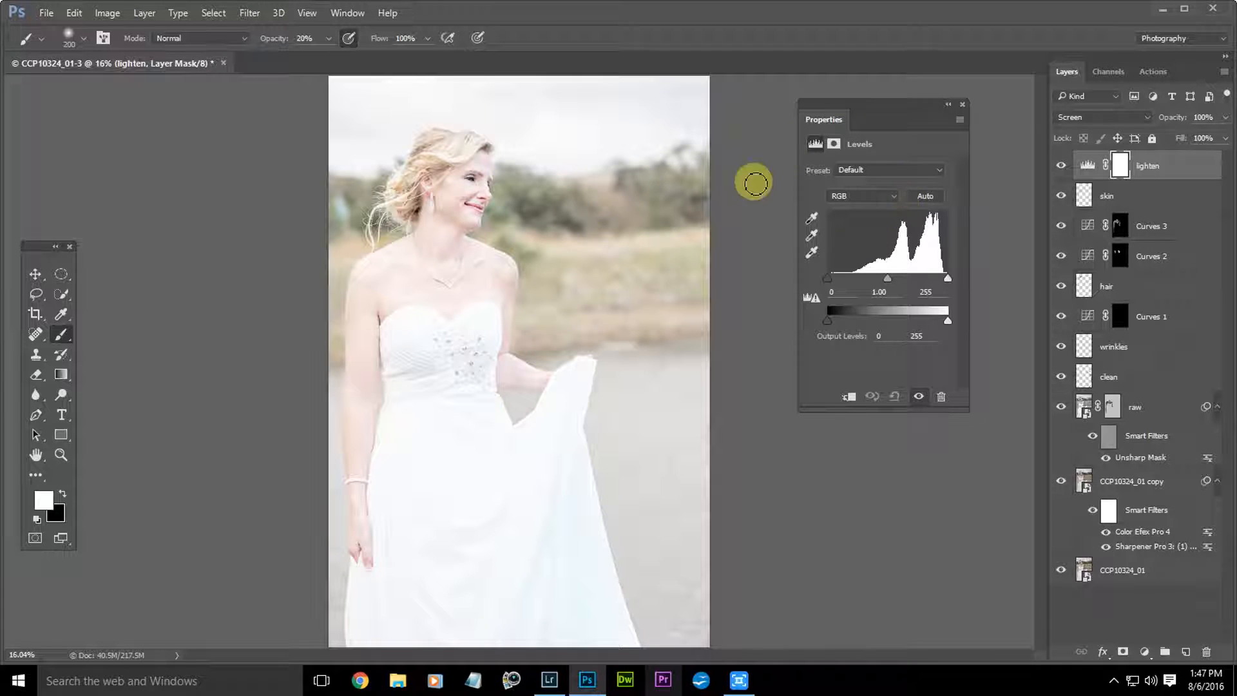
# Step: Invert the lighten layer's mask to black and paint white over the bride's face at 20% brush opacity
pyautogui.click(836, 144)
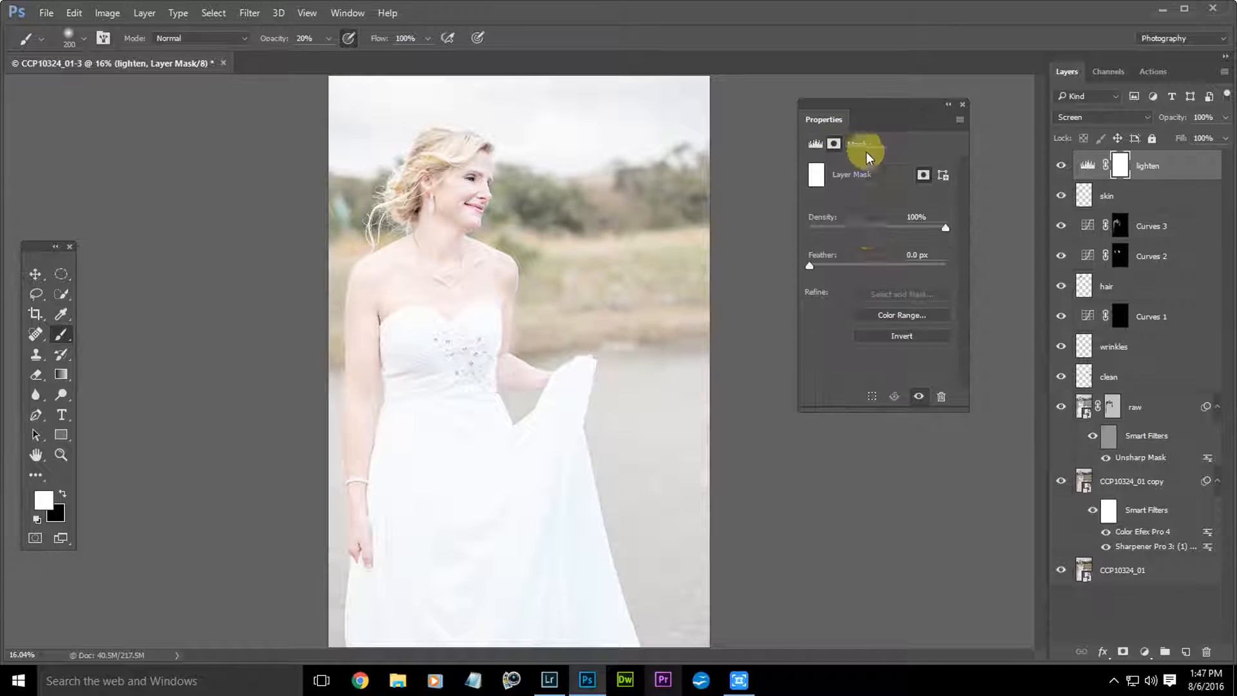
pyautogui.click(881, 334)
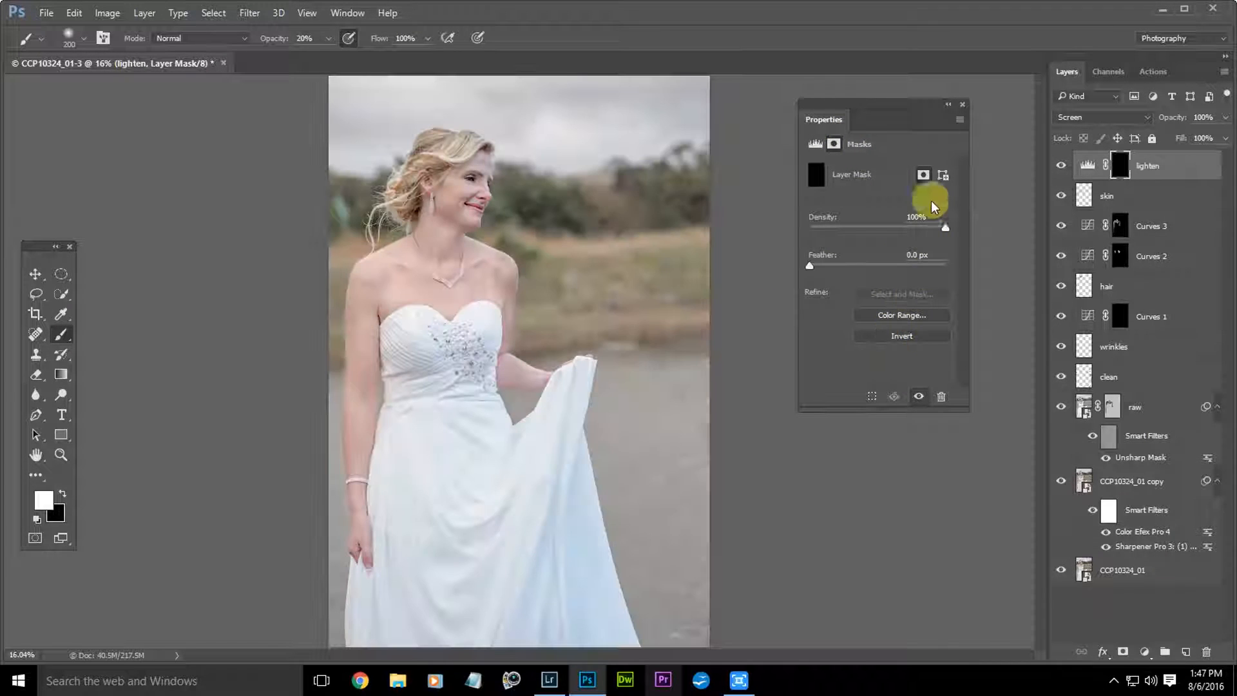
pyautogui.click(962, 104)
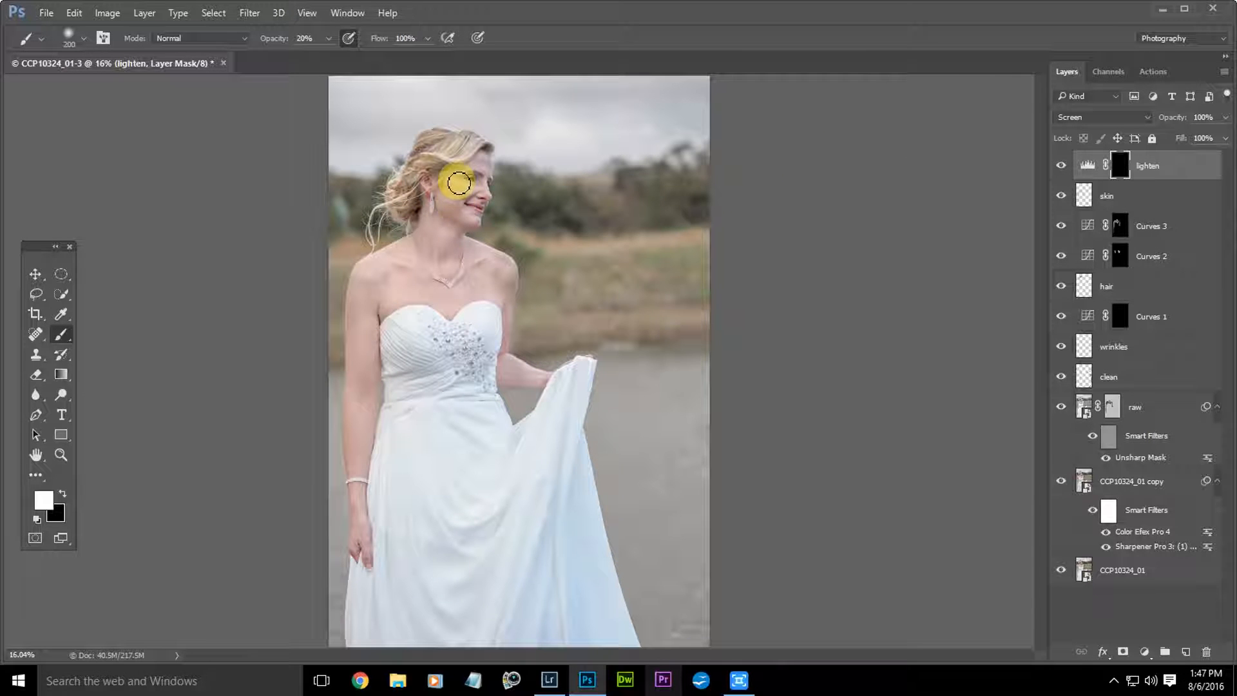
pyautogui.moveTo(462, 175)
pyautogui.mouseDown()
pyautogui.moveTo(443, 209)
pyautogui.moveTo(482, 164)
pyautogui.moveTo(470, 222)
pyautogui.moveTo(457, 229)
pyautogui.moveTo(440, 192)
pyautogui.moveTo(432, 224)
pyautogui.moveTo(437, 239)
pyautogui.moveTo(493, 233)
pyautogui.mouseUp()
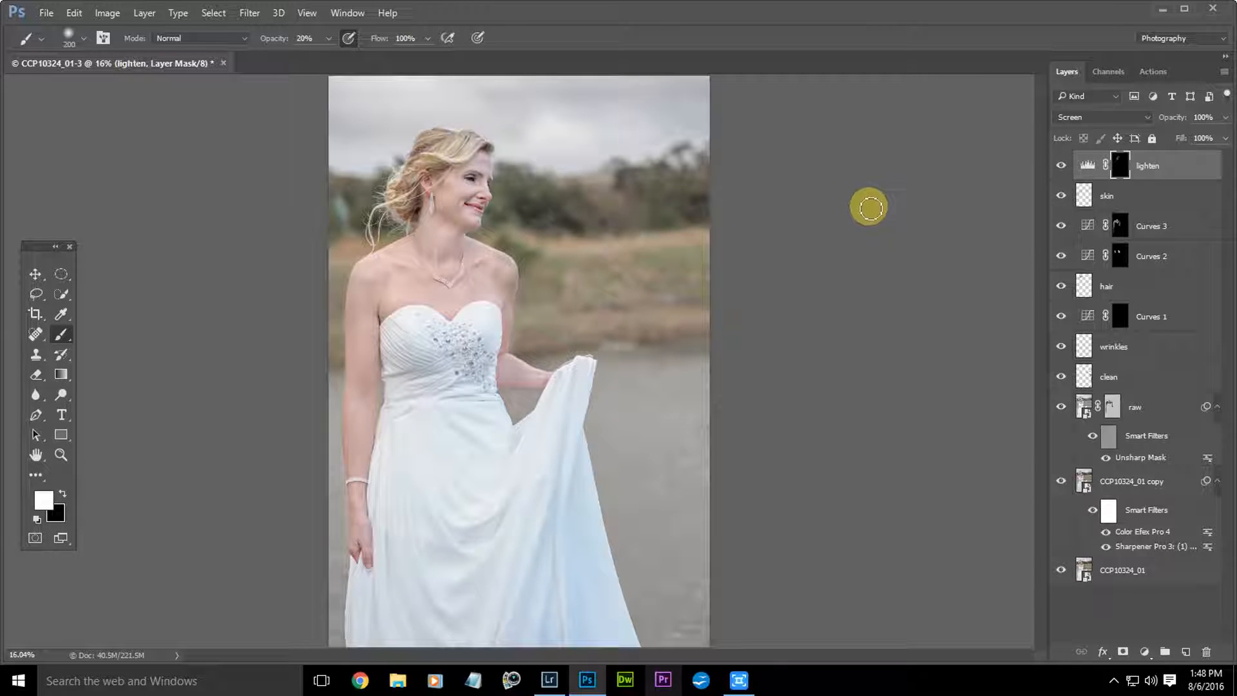
# Step: Add a new layer named "db" in Soft Light mode, filled with the neutral 50% gray
pyautogui.rightClick(871, 213)
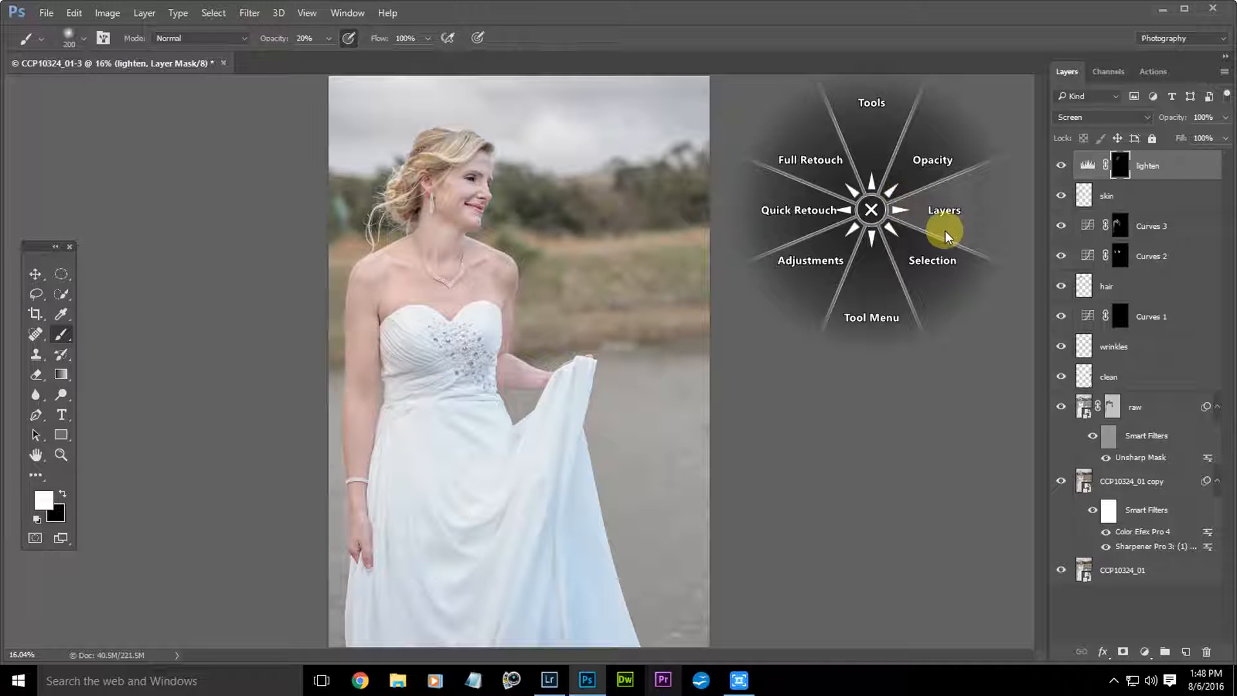
pyautogui.click(960, 215)
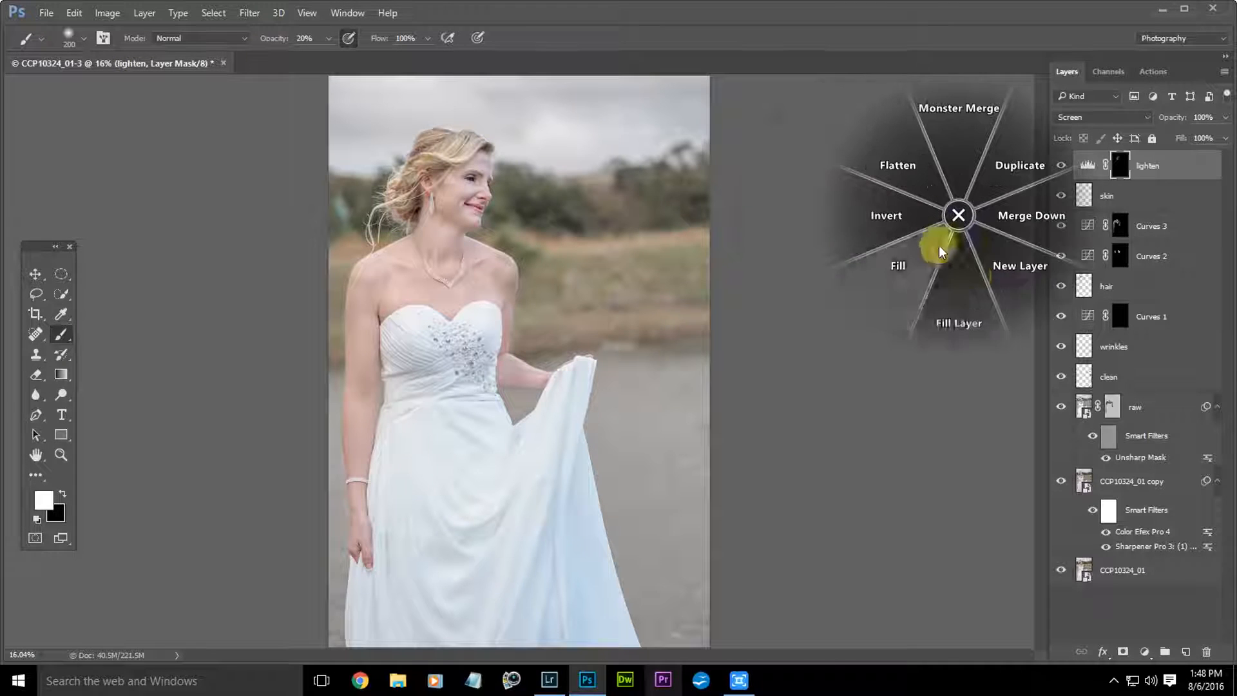
pyautogui.click(1008, 267)
pyautogui.write('db')
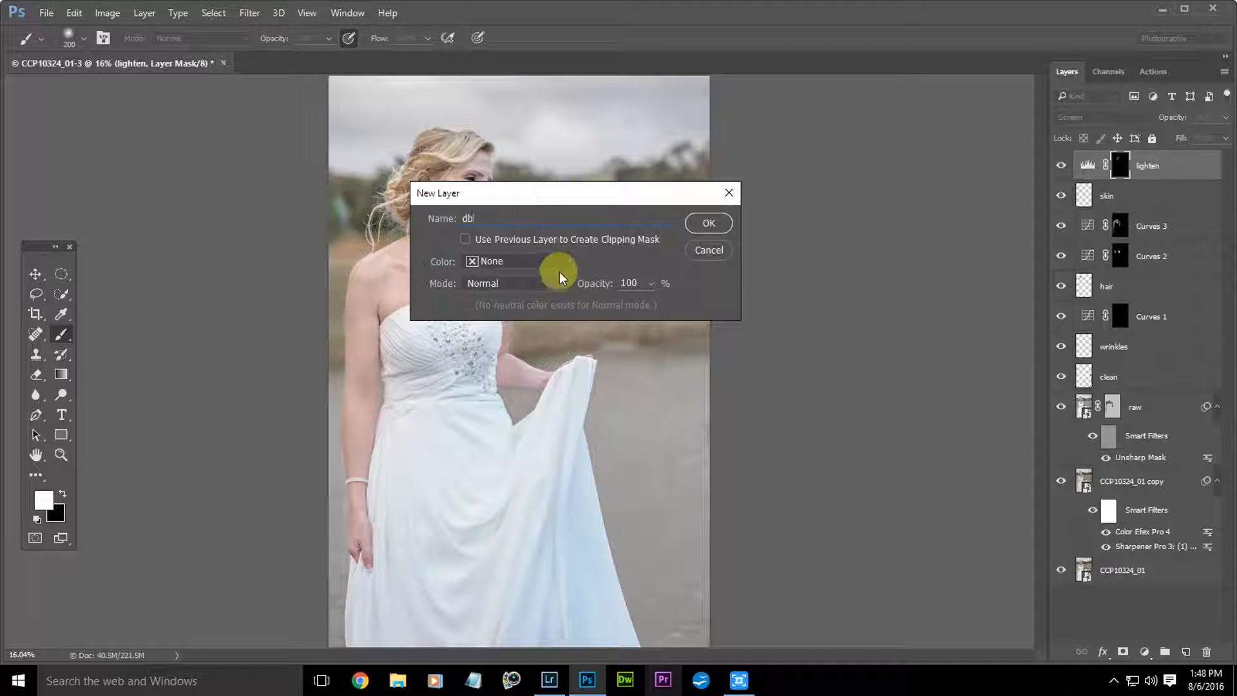
pyautogui.click(511, 283)
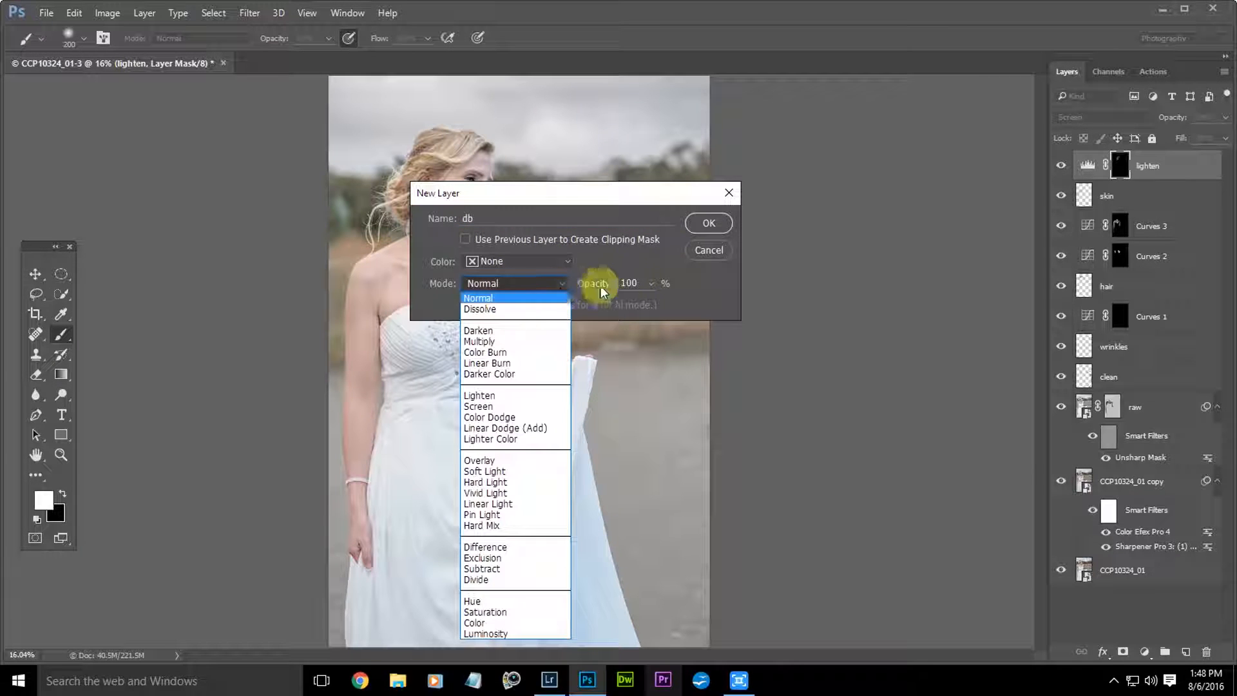
pyautogui.click(493, 471)
pyautogui.click(496, 305)
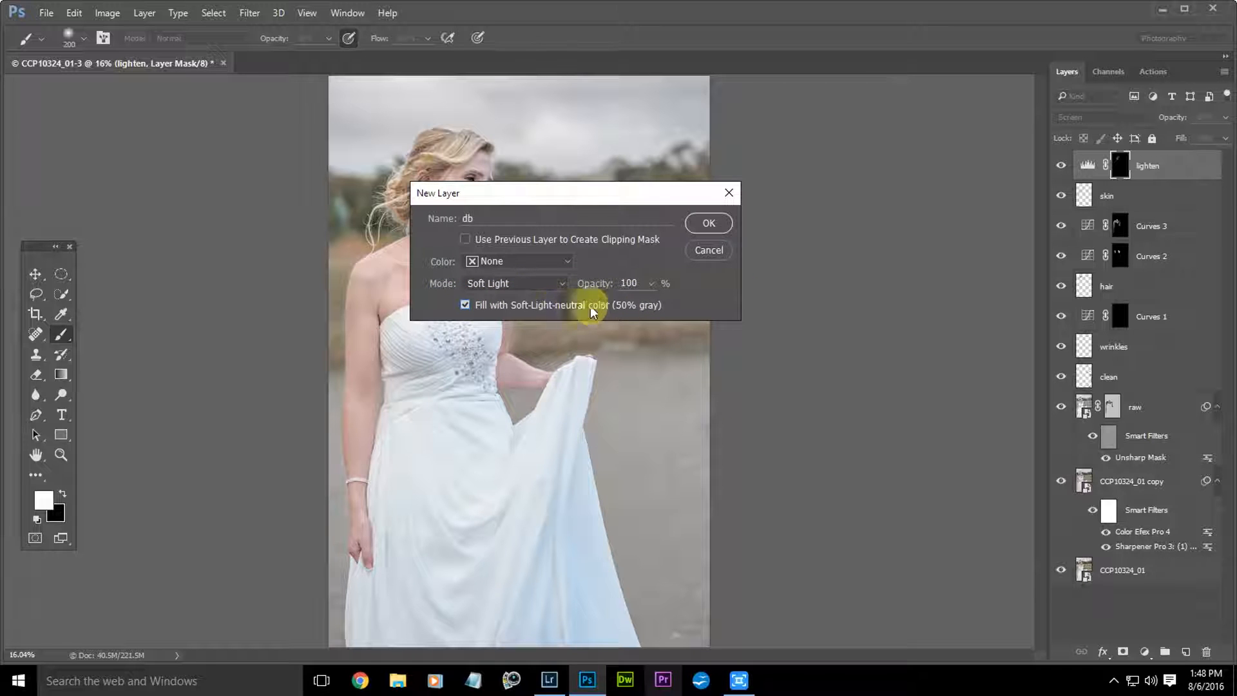
pyautogui.click(707, 223)
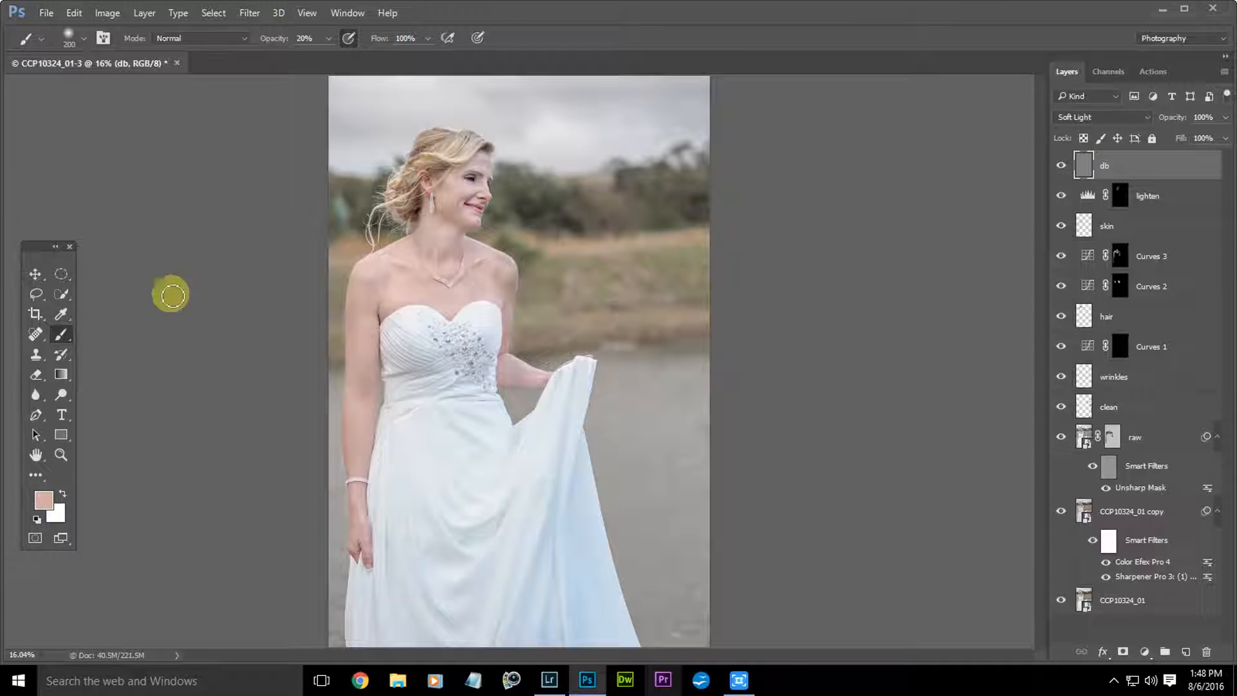
# Step: On the db layer, dodge the bride's skin at 40% midtone exposure and burn areas of it at 20% midtone exposure
pyautogui.click(62, 394)
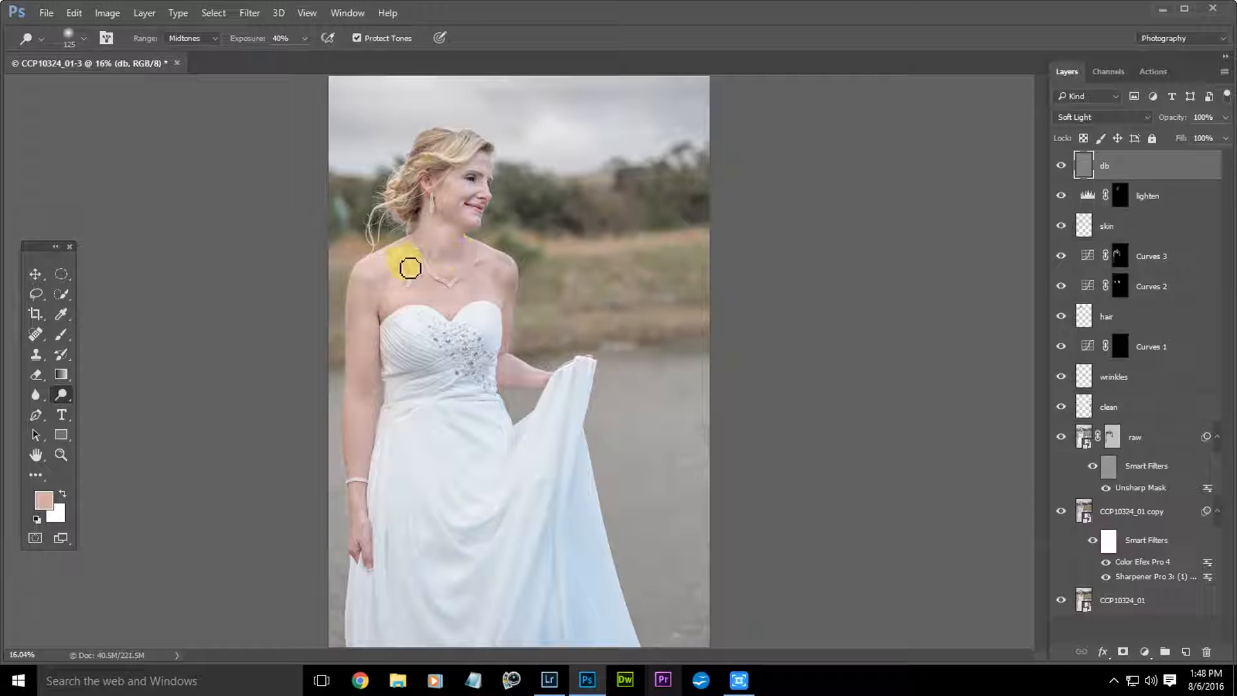
pyautogui.moveTo(400, 264)
pyautogui.mouseDown()
pyautogui.moveTo(436, 277)
pyautogui.moveTo(515, 263)
pyautogui.moveTo(328, 318)
pyautogui.moveTo(379, 281)
pyautogui.moveTo(357, 328)
pyautogui.moveTo(350, 303)
pyautogui.moveTo(382, 276)
pyautogui.moveTo(357, 415)
pyautogui.moveTo(363, 434)
pyautogui.moveTo(368, 406)
pyautogui.moveTo(363, 462)
pyautogui.moveTo(490, 378)
pyautogui.moveTo(512, 282)
pyautogui.moveTo(508, 367)
pyautogui.moveTo(538, 385)
pyautogui.moveTo(515, 344)
pyautogui.moveTo(483, 205)
pyautogui.moveTo(453, 188)
pyautogui.moveTo(477, 192)
pyautogui.moveTo(450, 188)
pyautogui.moveTo(466, 203)
pyautogui.moveTo(444, 204)
pyautogui.moveTo(471, 220)
pyautogui.moveTo(460, 221)
pyautogui.moveTo(490, 174)
pyautogui.moveTo(455, 240)
pyautogui.moveTo(462, 284)
pyautogui.mouseUp()
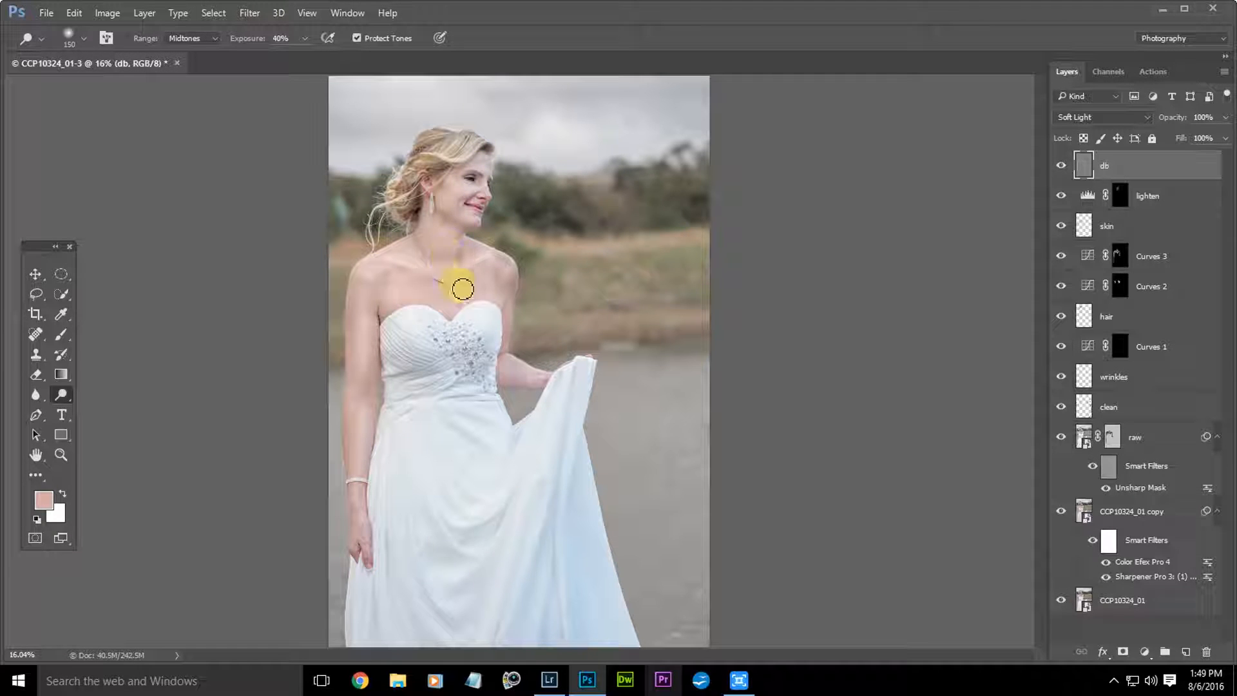
pyautogui.click(71, 400)
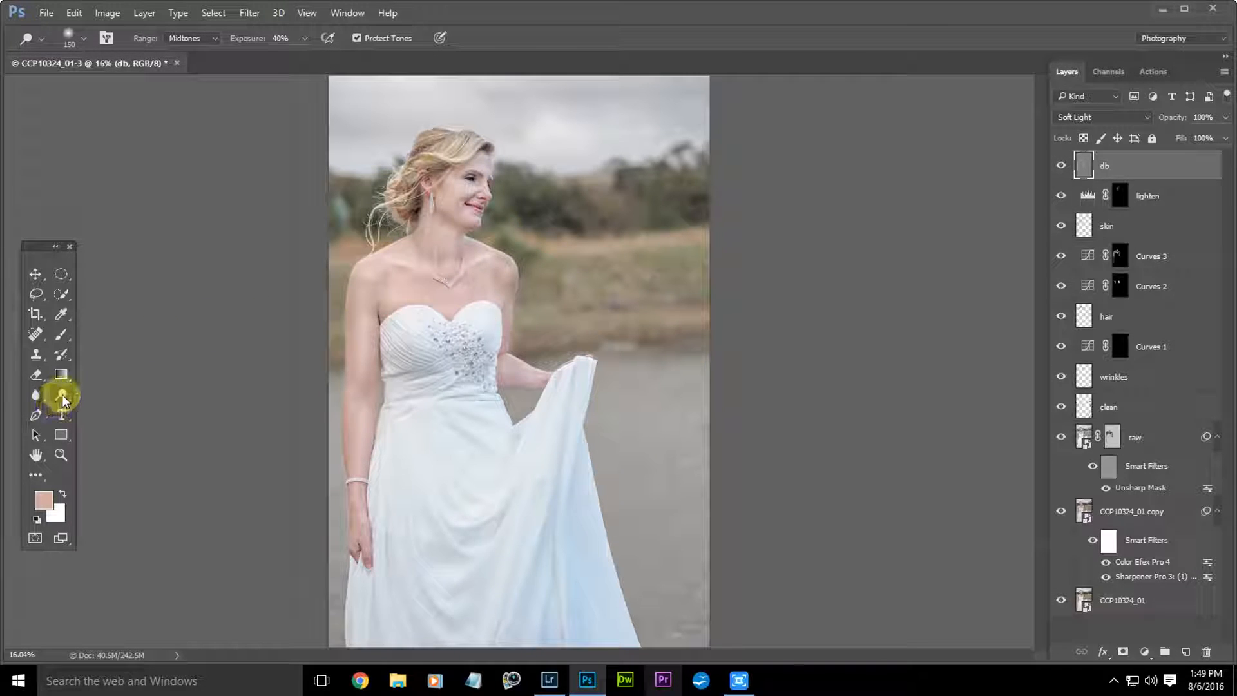
pyautogui.click(113, 424)
pyautogui.moveTo(307, 353); pyautogui.dragTo(402, 282)
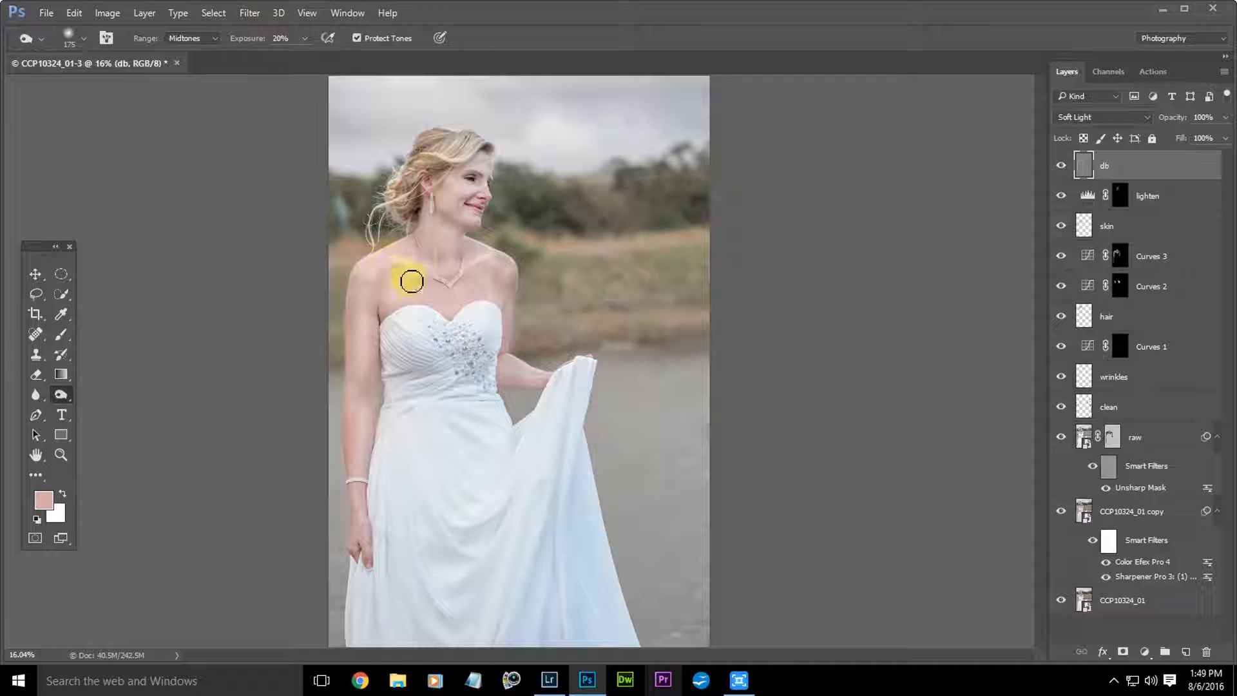
pyautogui.moveTo(407, 258)
pyautogui.mouseDown()
pyautogui.moveTo(441, 271)
pyautogui.moveTo(437, 260)
pyautogui.moveTo(436, 276)
pyautogui.moveTo(433, 247)
pyautogui.moveTo(448, 276)
pyautogui.moveTo(471, 263)
pyautogui.moveTo(465, 251)
pyautogui.moveTo(464, 269)
pyautogui.moveTo(477, 258)
pyautogui.moveTo(465, 270)
pyautogui.moveTo(483, 275)
pyautogui.moveTo(505, 261)
pyautogui.moveTo(493, 278)
pyautogui.moveTo(495, 296)
pyautogui.moveTo(509, 291)
pyautogui.moveTo(467, 311)
pyautogui.moveTo(391, 286)
pyautogui.moveTo(377, 369)
pyautogui.moveTo(381, 330)
pyautogui.moveTo(368, 321)
pyautogui.moveTo(355, 339)
pyautogui.moveTo(361, 425)
pyautogui.moveTo(375, 402)
pyautogui.moveTo(369, 485)
pyautogui.moveTo(474, 230)
pyautogui.moveTo(446, 212)
pyautogui.moveTo(474, 231)
pyautogui.moveTo(489, 190)
pyautogui.moveTo(477, 223)
pyautogui.moveTo(498, 325)
pyautogui.moveTo(470, 388)
pyautogui.moveTo(447, 360)
pyautogui.moveTo(414, 375)
pyautogui.moveTo(492, 362)
pyautogui.moveTo(454, 331)
pyautogui.moveTo(530, 282)
pyautogui.moveTo(581, 296)
pyautogui.mouseUp()
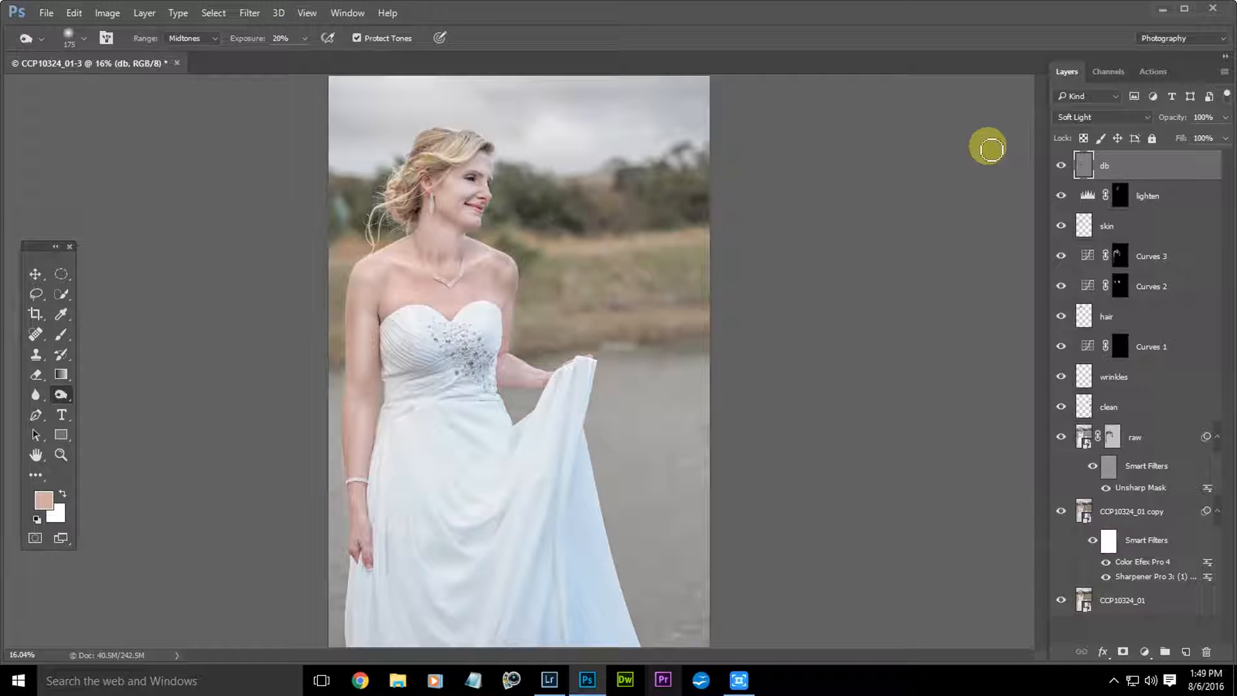
# Step: Compare the portrait with and without the db layer's dodging and burning by toggling its visibility
pyautogui.click(1062, 169)
pyautogui.click(1062, 170)
pyautogui.click(1062, 169)
pyautogui.click(1062, 170)
pyautogui.click(1062, 169)
pyautogui.click(1062, 170)
pyautogui.click(1062, 169)
pyautogui.click(1062, 169)
pyautogui.click(1062, 170)
pyautogui.click(1063, 169)
pyautogui.click(1063, 169)
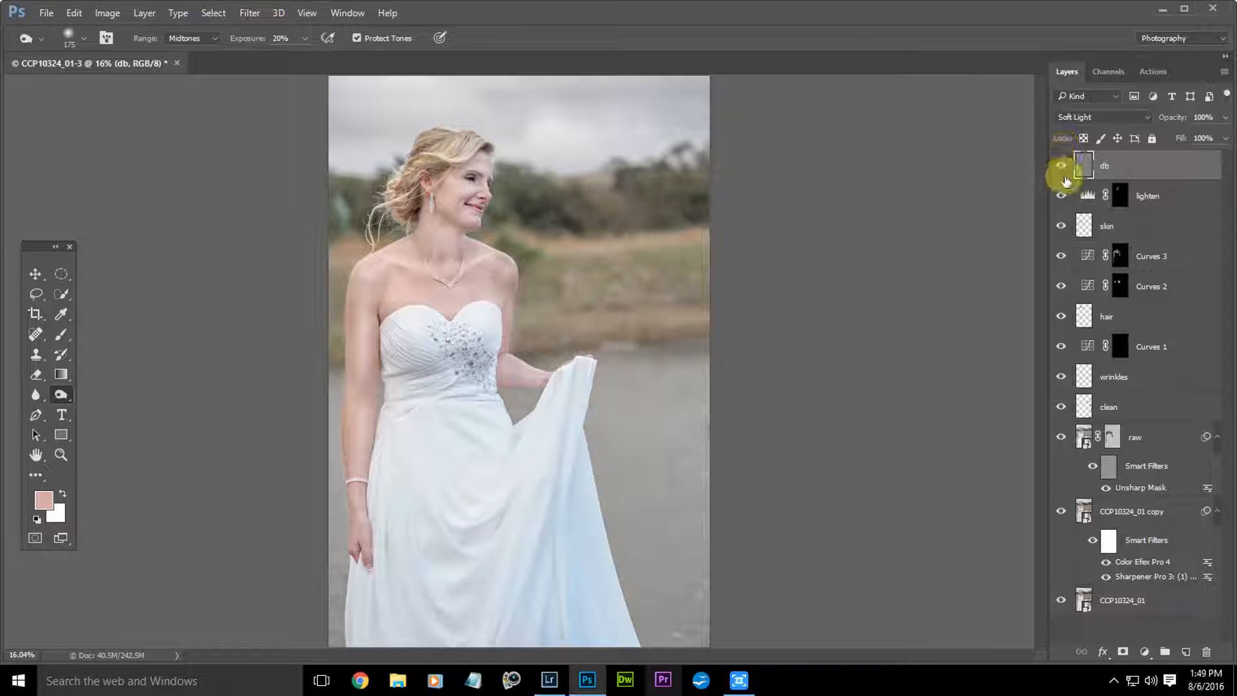
# Step: Run the full-retouch skin action to add a black-masked Vivid Light skin-smoothing layer with High Pass and Gaussian Blur
pyautogui.rightClick(852, 196)
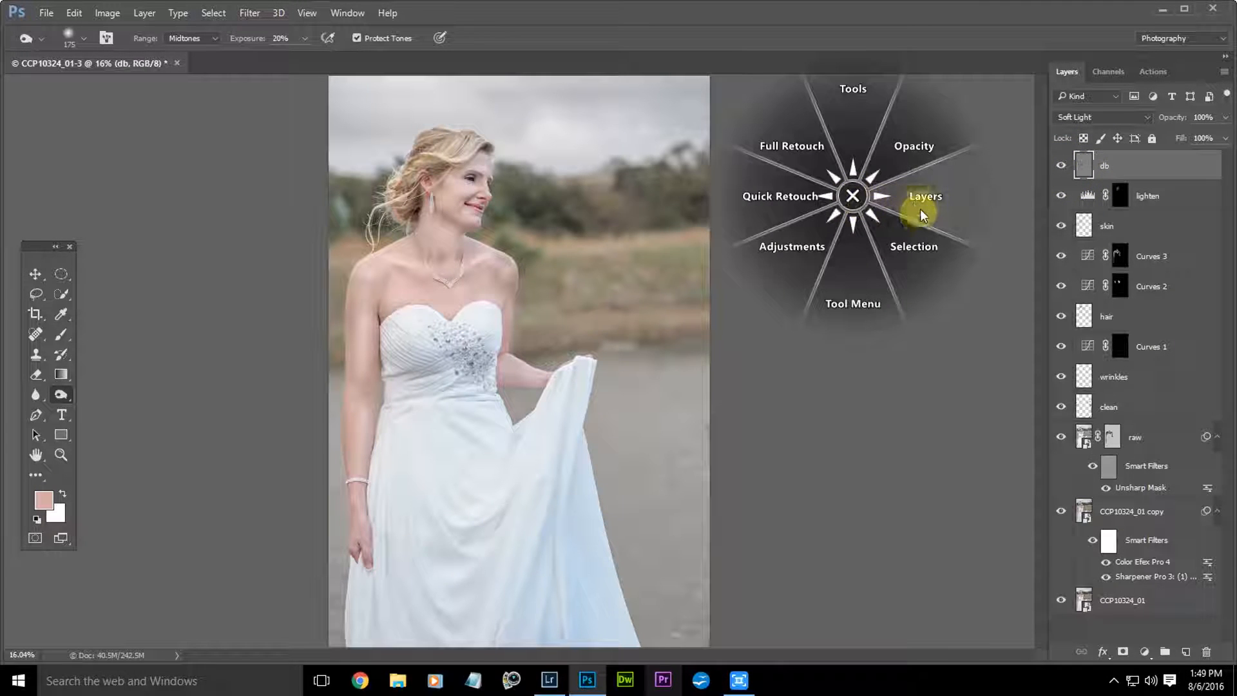
pyautogui.click(808, 155)
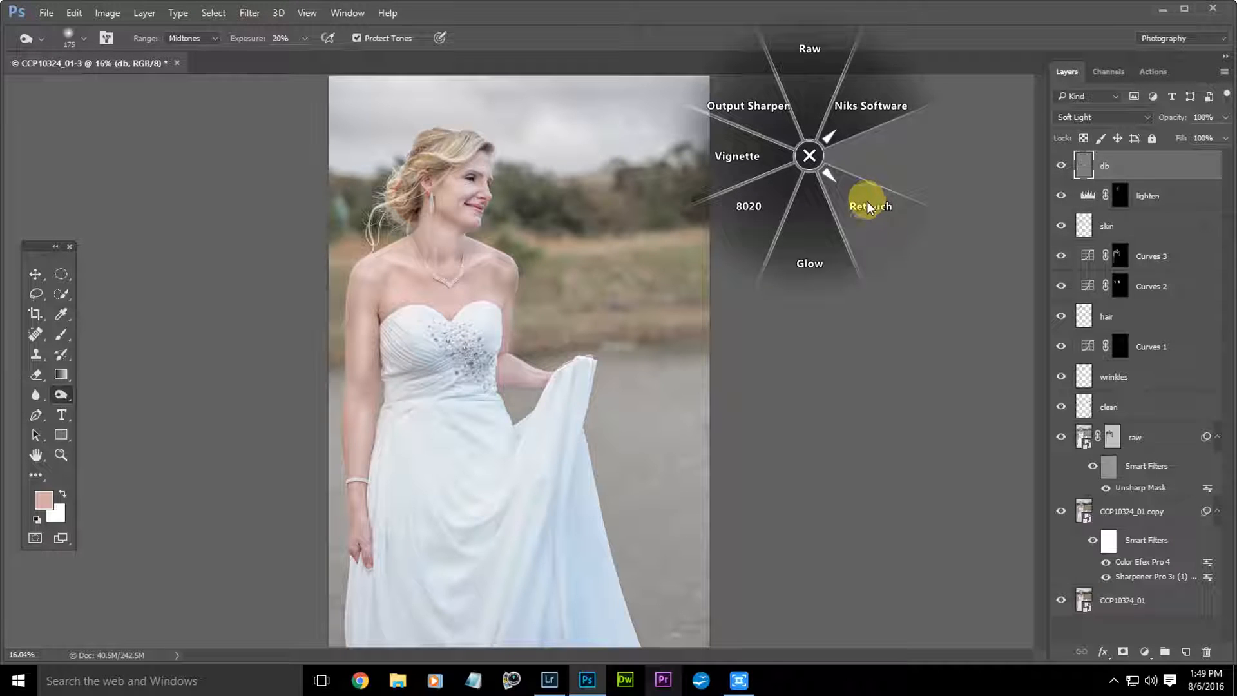
pyautogui.click(867, 206)
pyautogui.click(918, 164)
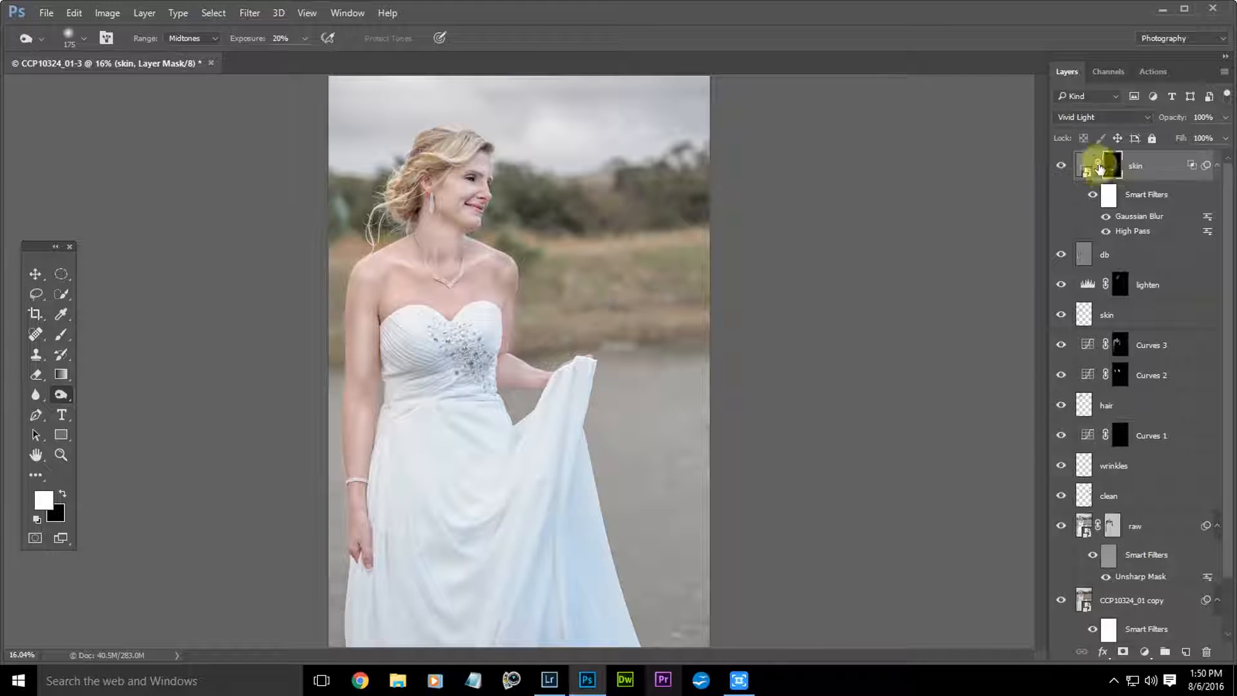
# Step: Examine the smoothing layer's blending options and preview its full effect by temporarily inverting its mask
pyautogui.hotkey('ctrl', 'i')
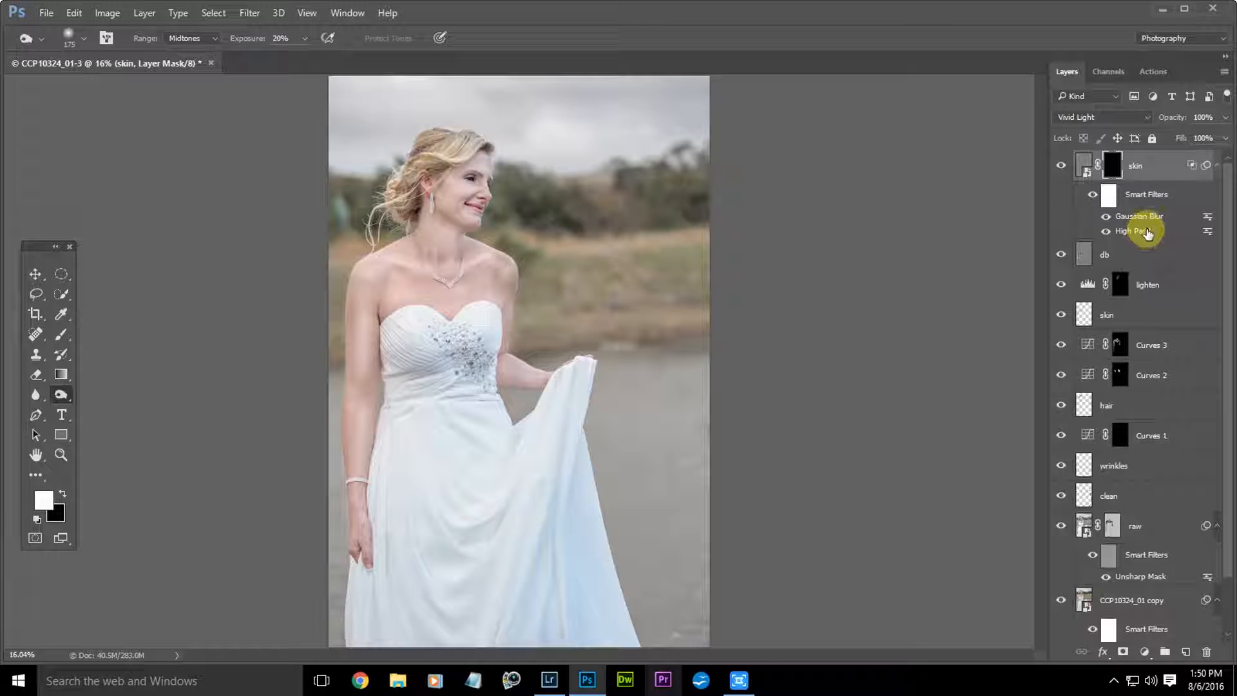
pyautogui.doubleClick(1181, 175)
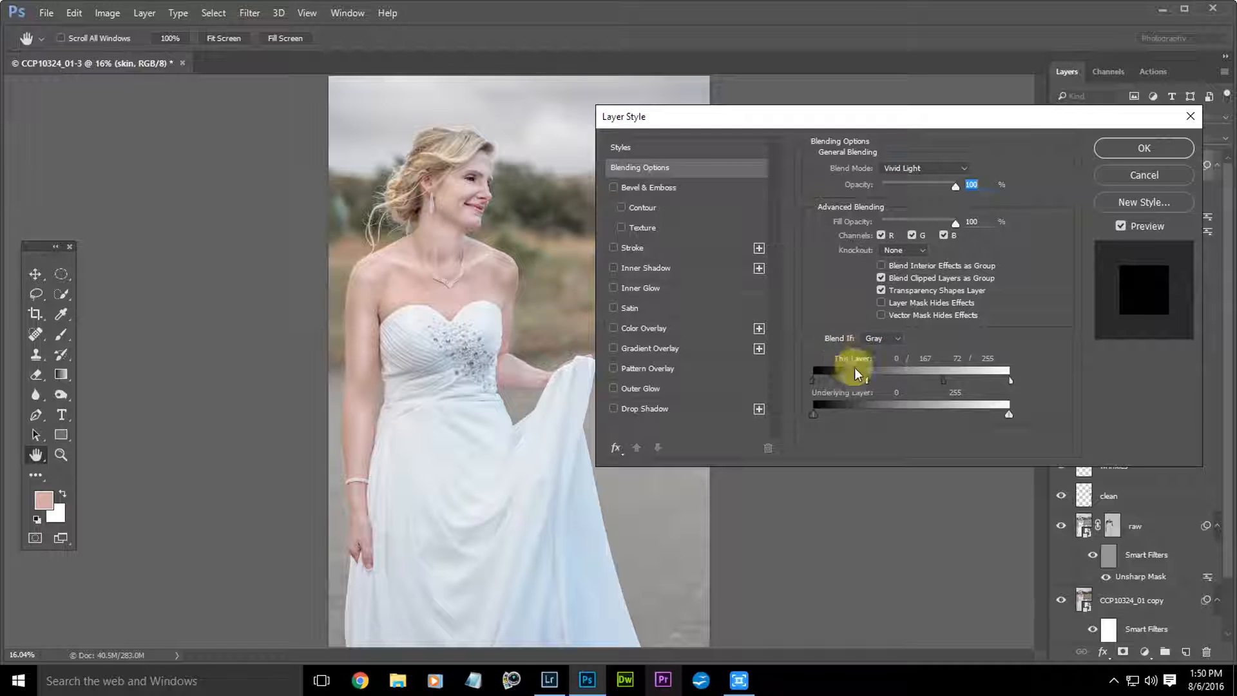
pyautogui.click(1144, 181)
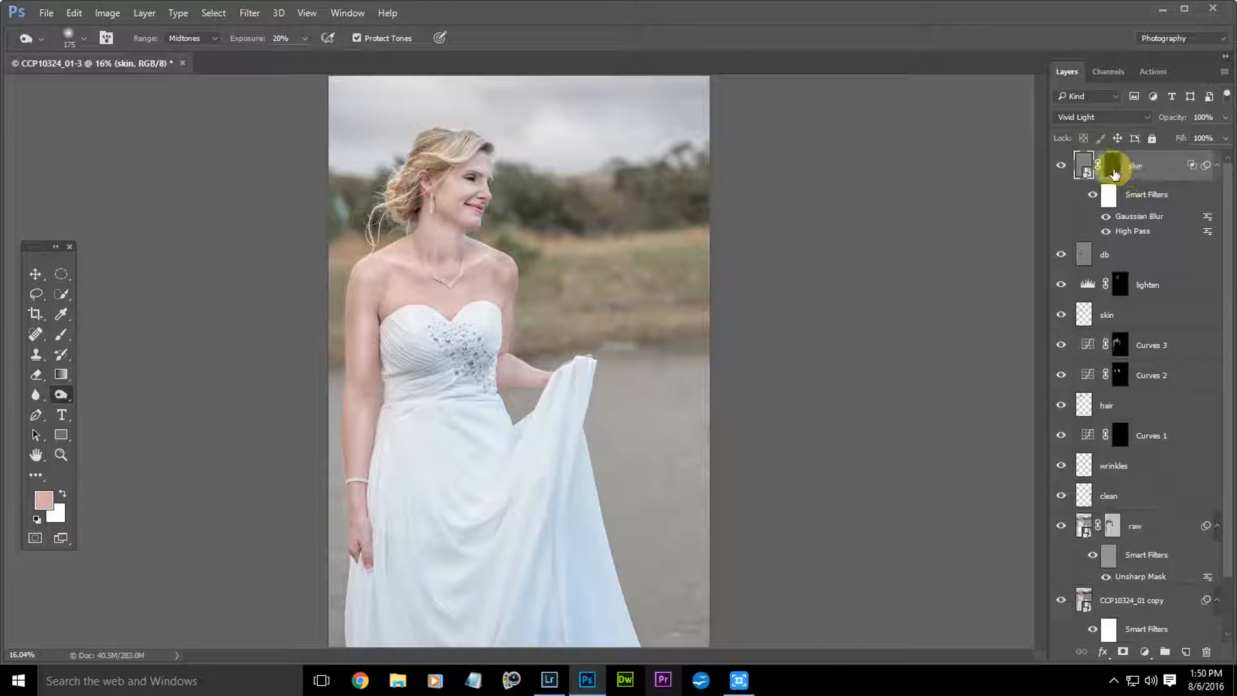
pyautogui.click(1113, 169)
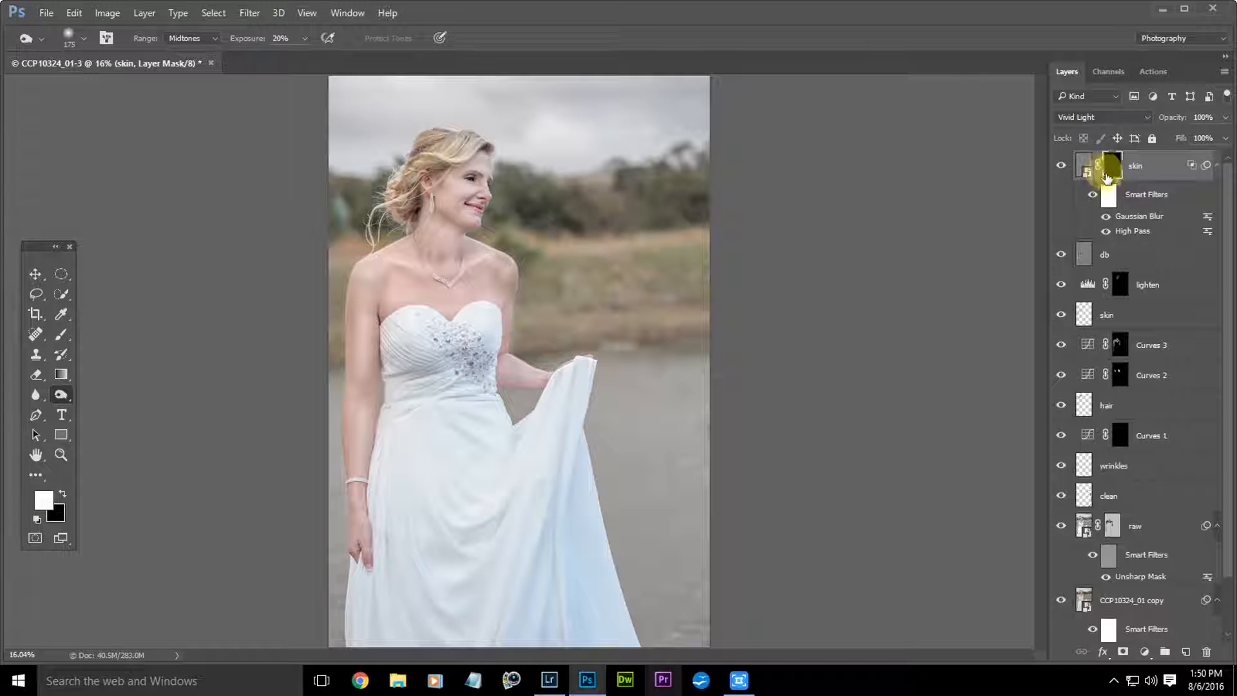
pyautogui.hotkey('ctrl', 'i')
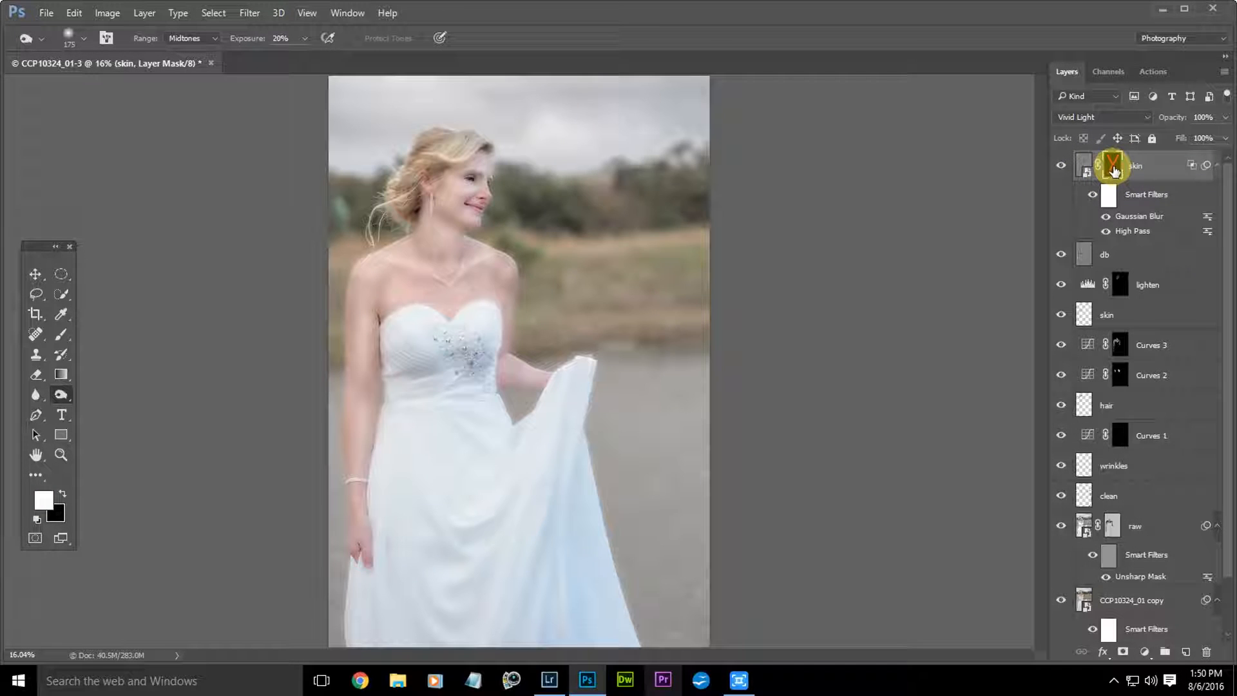
pyautogui.hotkey('ctrl', 'i')
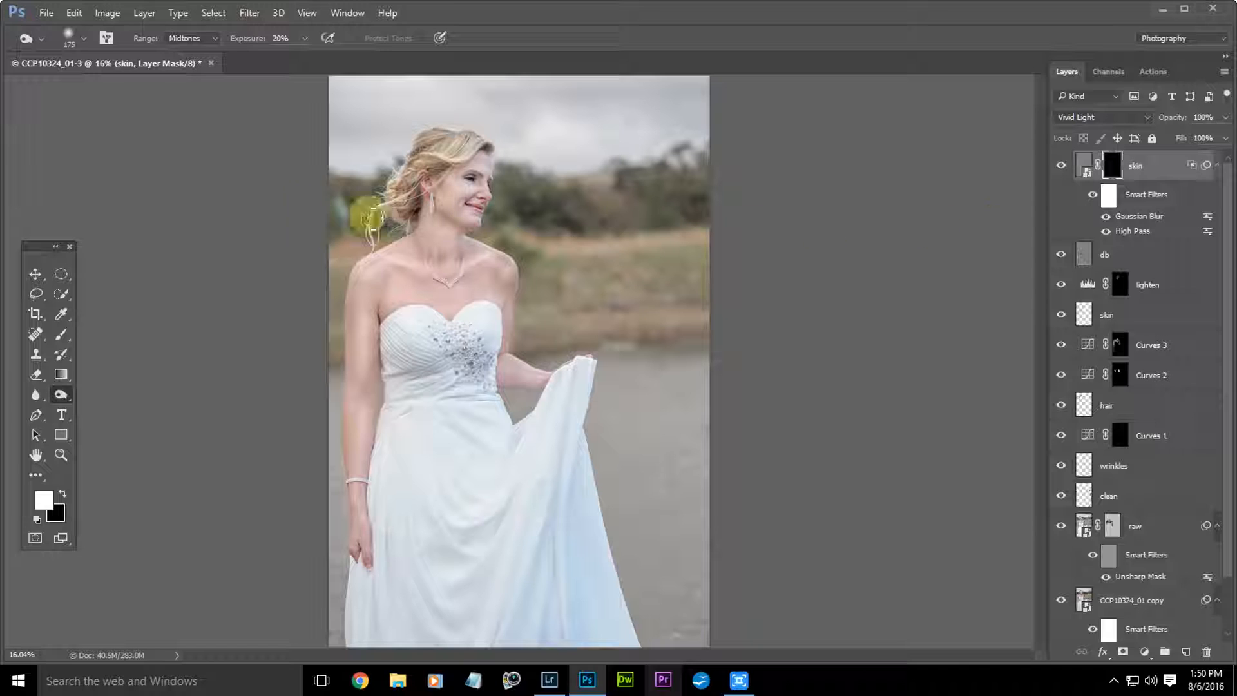
# Step: Set the brush opacity to 40% and paint white on the smoothing layer's mask over the bride's face, chest and arms
pyautogui.click(60, 333)
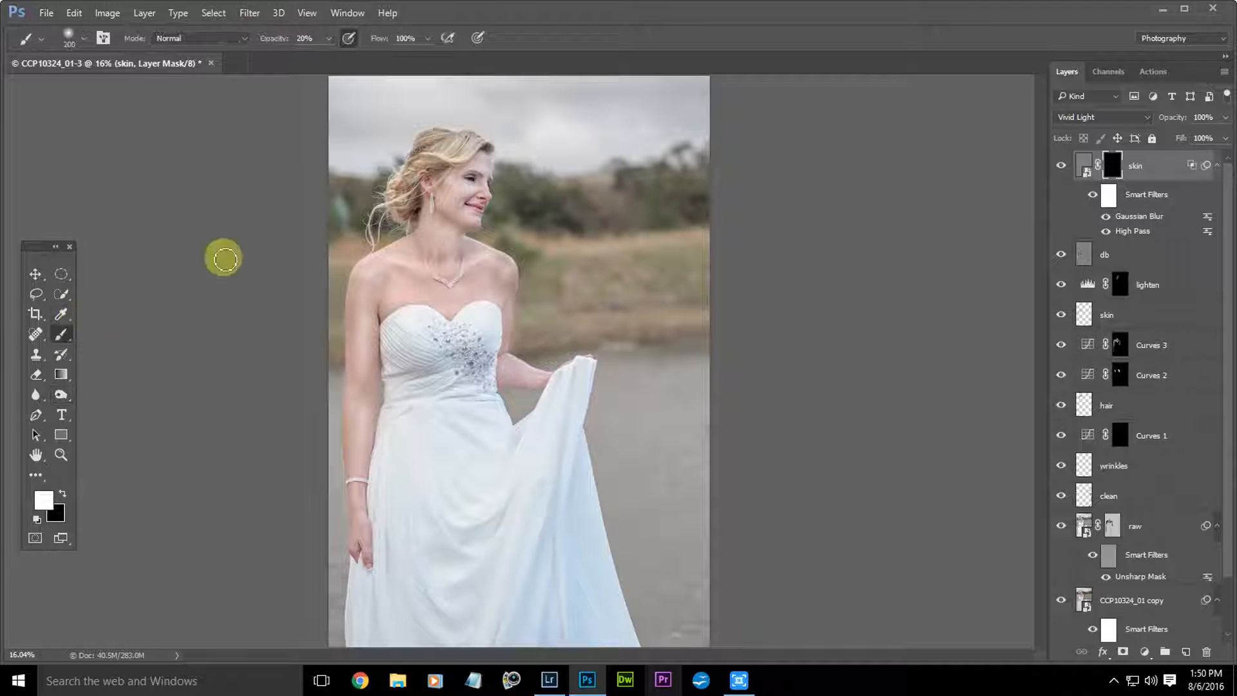
pyautogui.rightClick(440, 310)
pyautogui.click(489, 269)
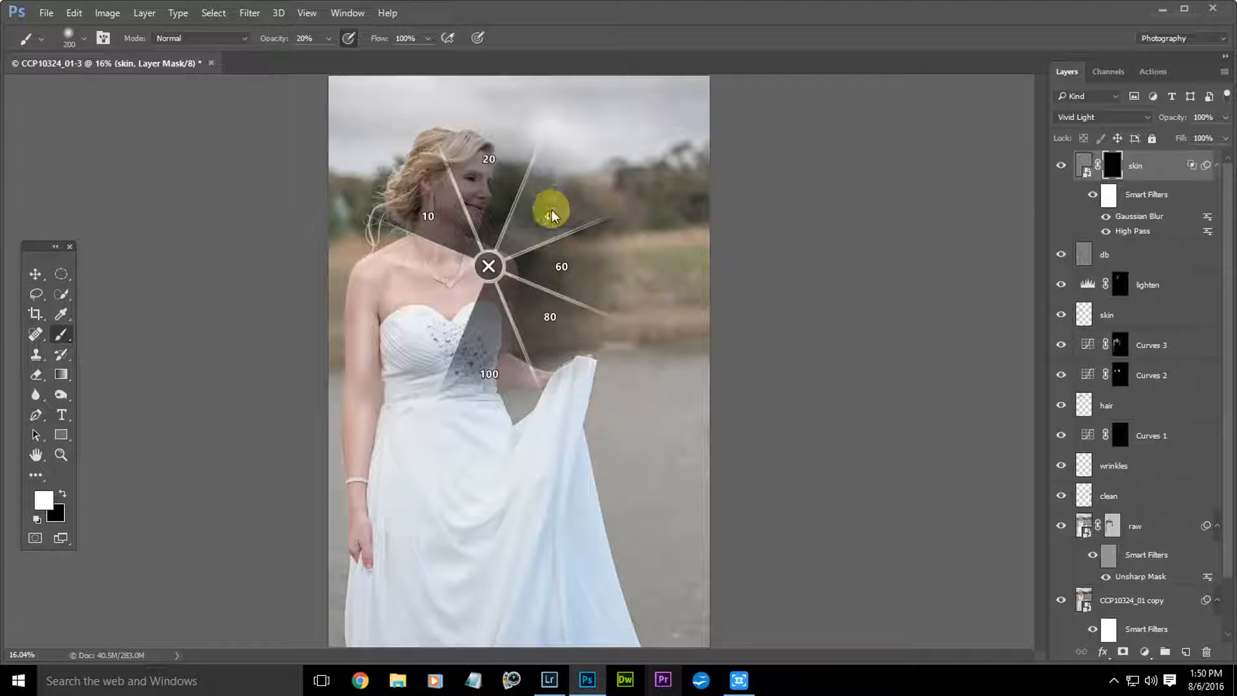
pyautogui.click(552, 212)
pyautogui.moveTo(456, 208)
pyautogui.mouseDown()
pyautogui.moveTo(445, 239)
pyautogui.moveTo(430, 228)
pyautogui.moveTo(428, 240)
pyautogui.moveTo(449, 259)
pyautogui.moveTo(445, 278)
pyautogui.moveTo(375, 292)
pyautogui.moveTo(397, 268)
pyautogui.moveTo(416, 300)
pyautogui.moveTo(421, 282)
pyautogui.moveTo(398, 281)
pyautogui.moveTo(456, 303)
pyautogui.moveTo(480, 257)
pyautogui.moveTo(504, 272)
pyautogui.moveTo(503, 298)
pyautogui.moveTo(450, 350)
pyautogui.moveTo(363, 315)
pyautogui.moveTo(371, 293)
pyautogui.moveTo(371, 365)
pyautogui.moveTo(355, 378)
pyautogui.moveTo(356, 394)
pyautogui.moveTo(369, 339)
pyautogui.moveTo(358, 539)
pyautogui.mouseUp()
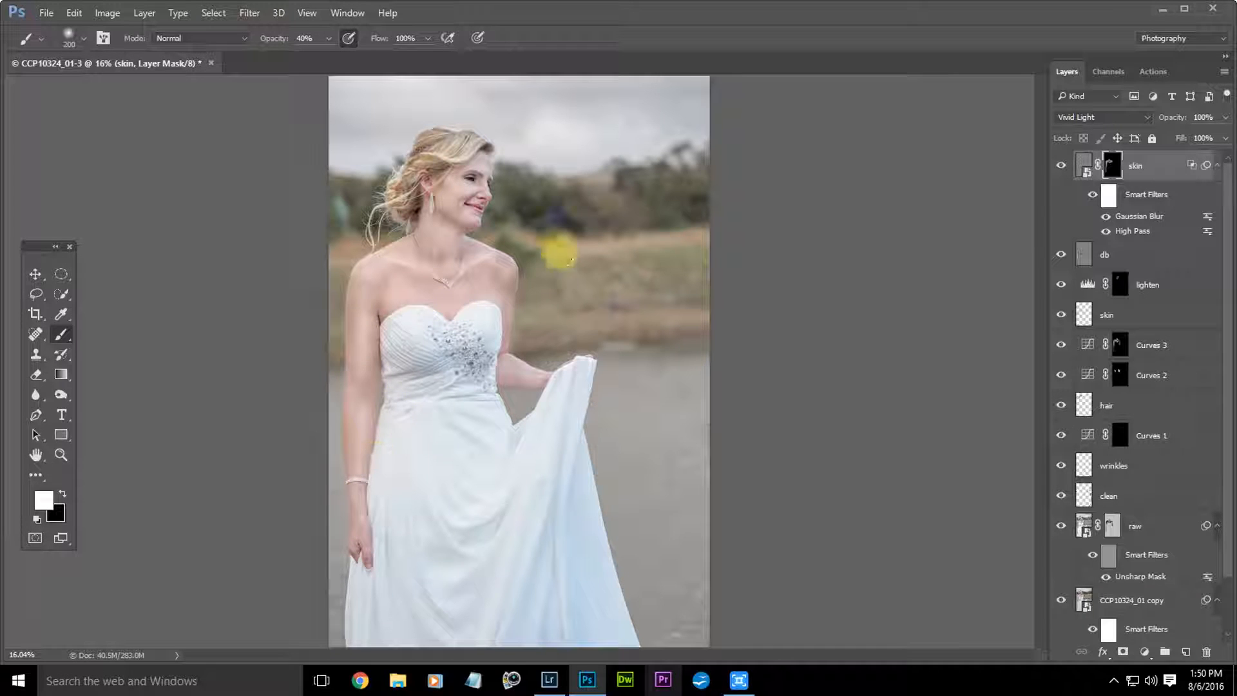
# Step: Paint more white on the skin smoothing layer's mask over the bride's face at close range, using a brush size of 80
pyautogui.click(61, 454)
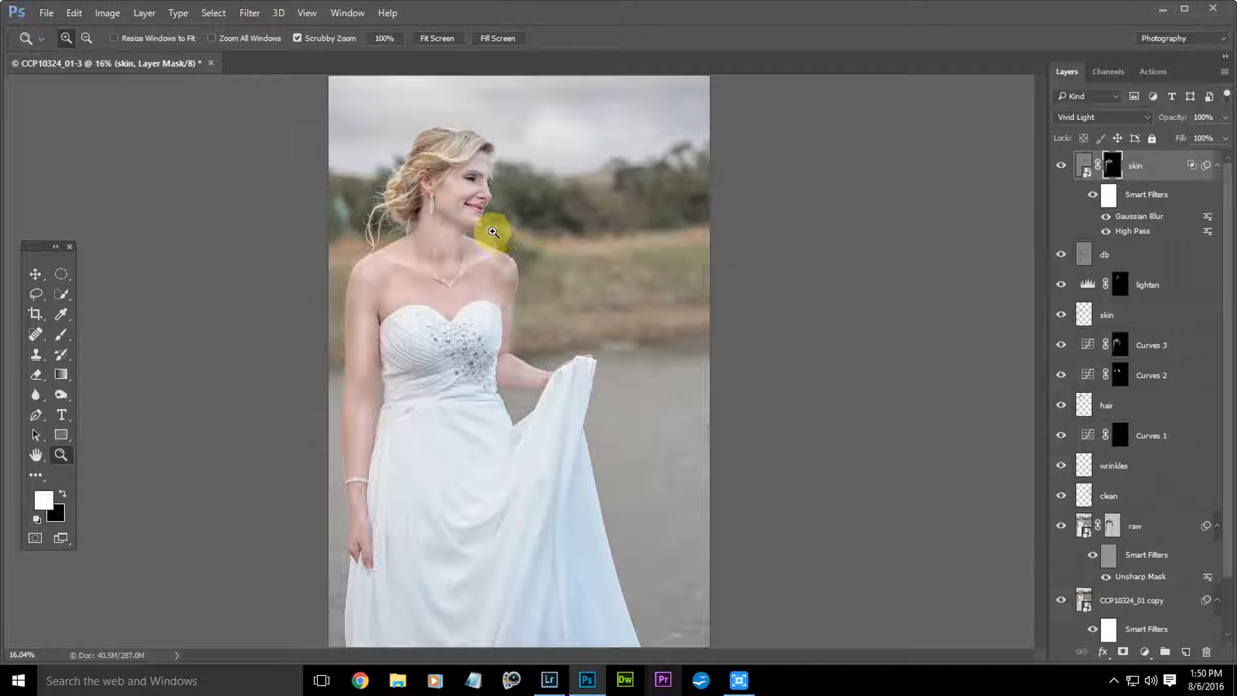
pyautogui.moveTo(507, 198); pyautogui.dragTo(583, 187)
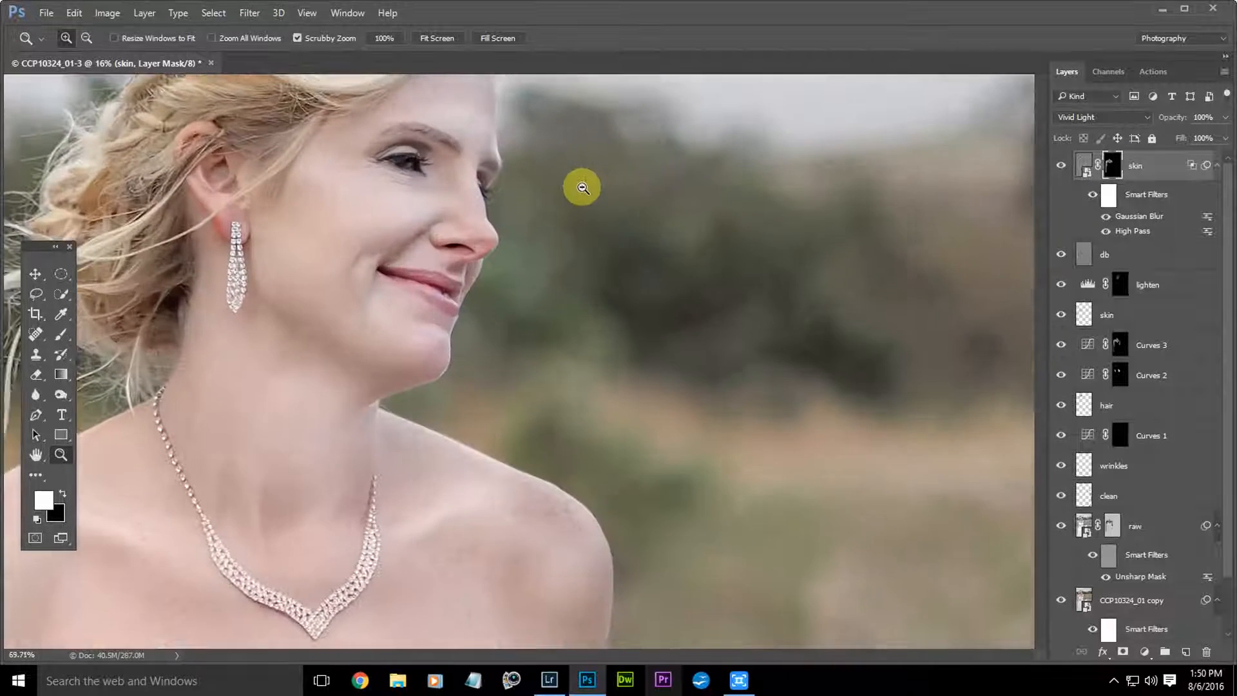
pyautogui.click(61, 333)
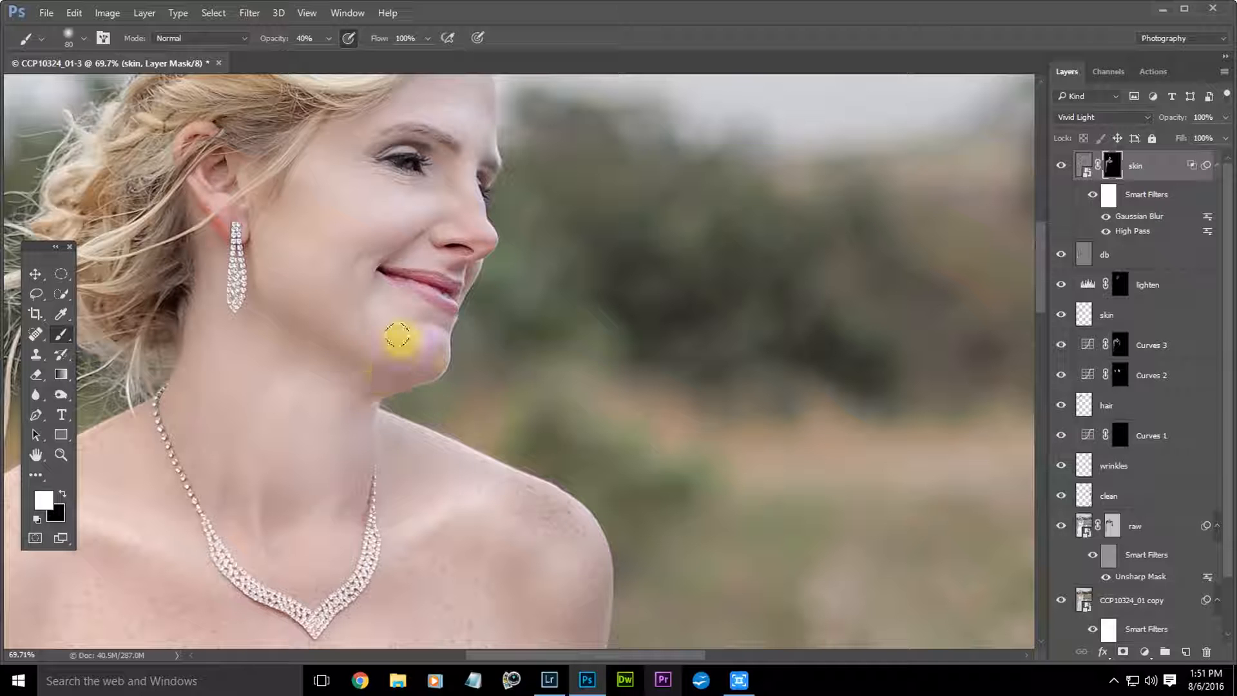
# Step: Compare the whole portrait with and without the skin smoothing layer by toggling its visibility
pyautogui.hotkey('ctrl', '0')
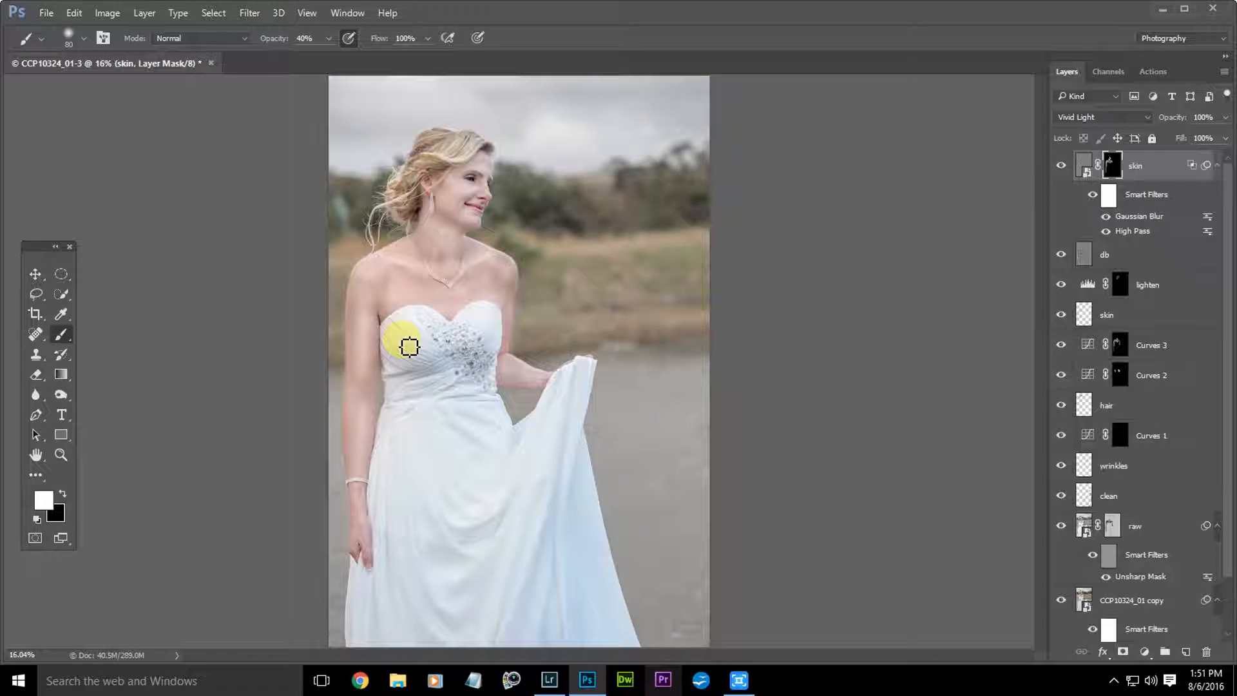
pyautogui.click(1061, 167)
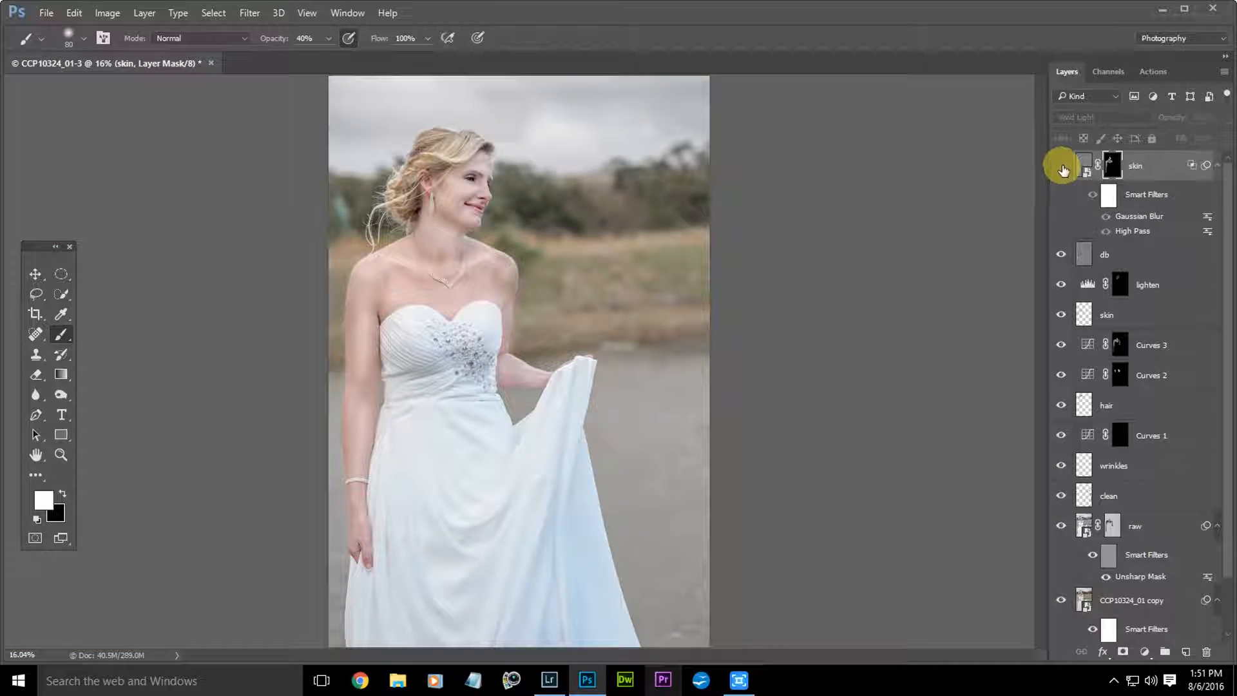
pyautogui.click(1061, 167)
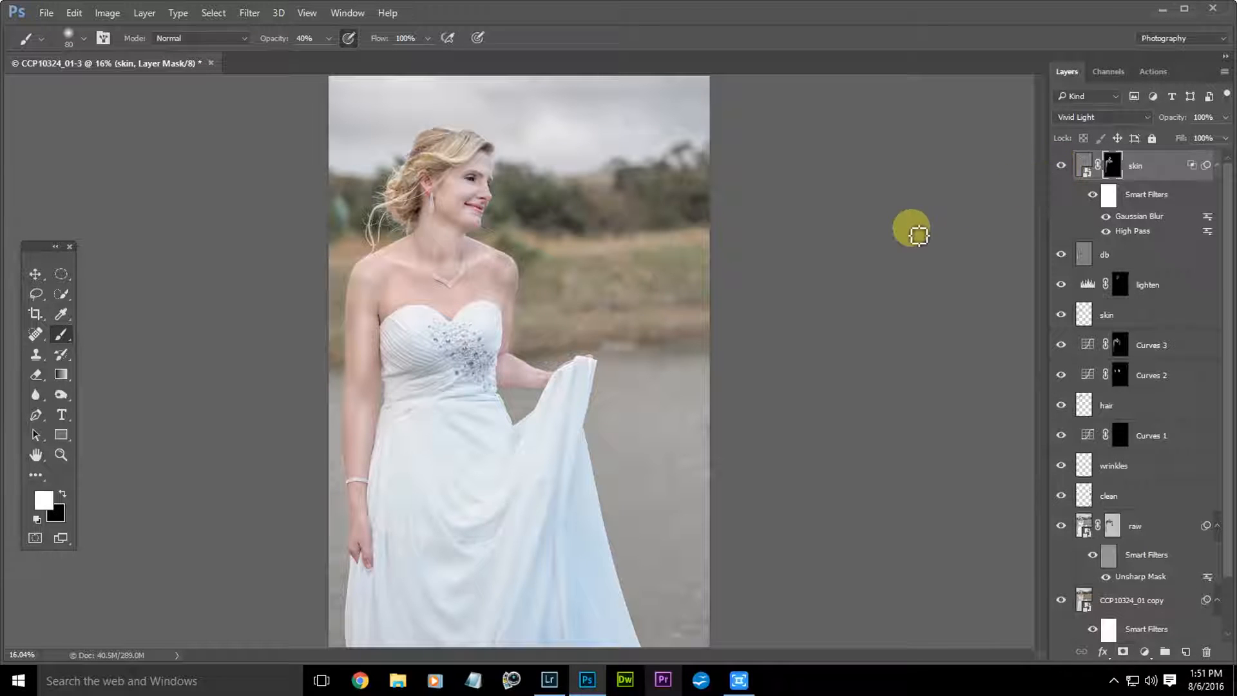
# Step: Create a new layer named lips in Soft Light mode above the skin smoothing layer
pyautogui.rightClick(790, 231)
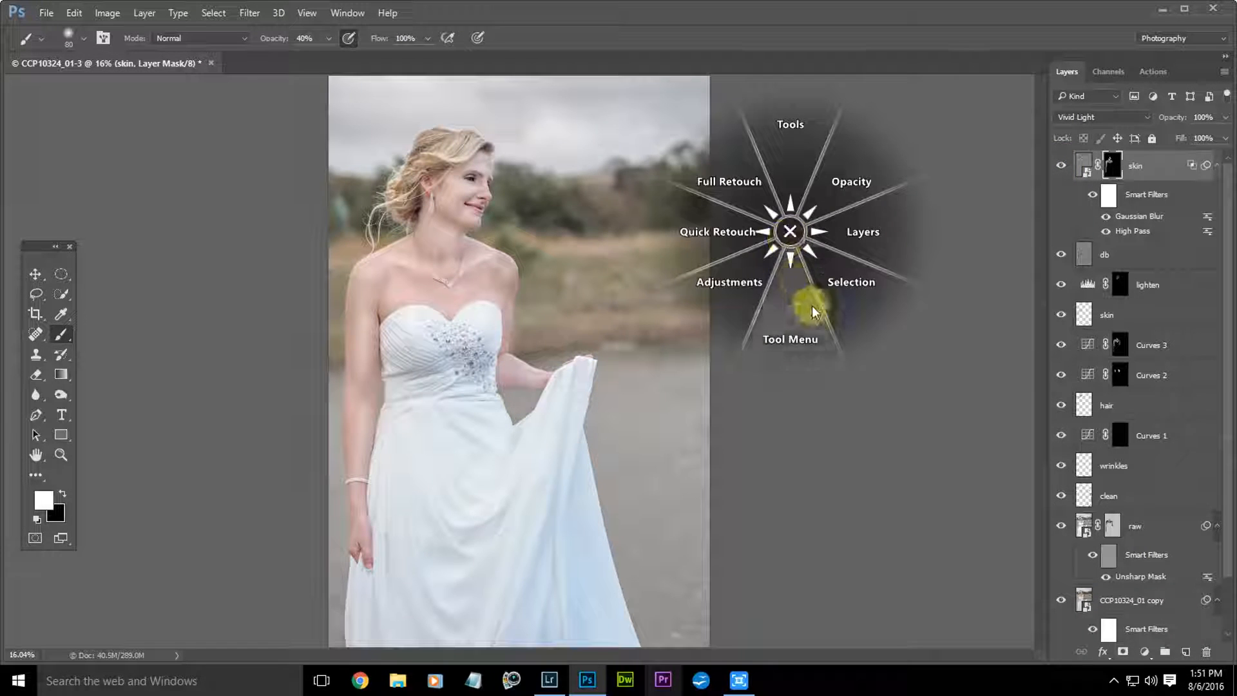
pyautogui.click(877, 237)
pyautogui.click(925, 296)
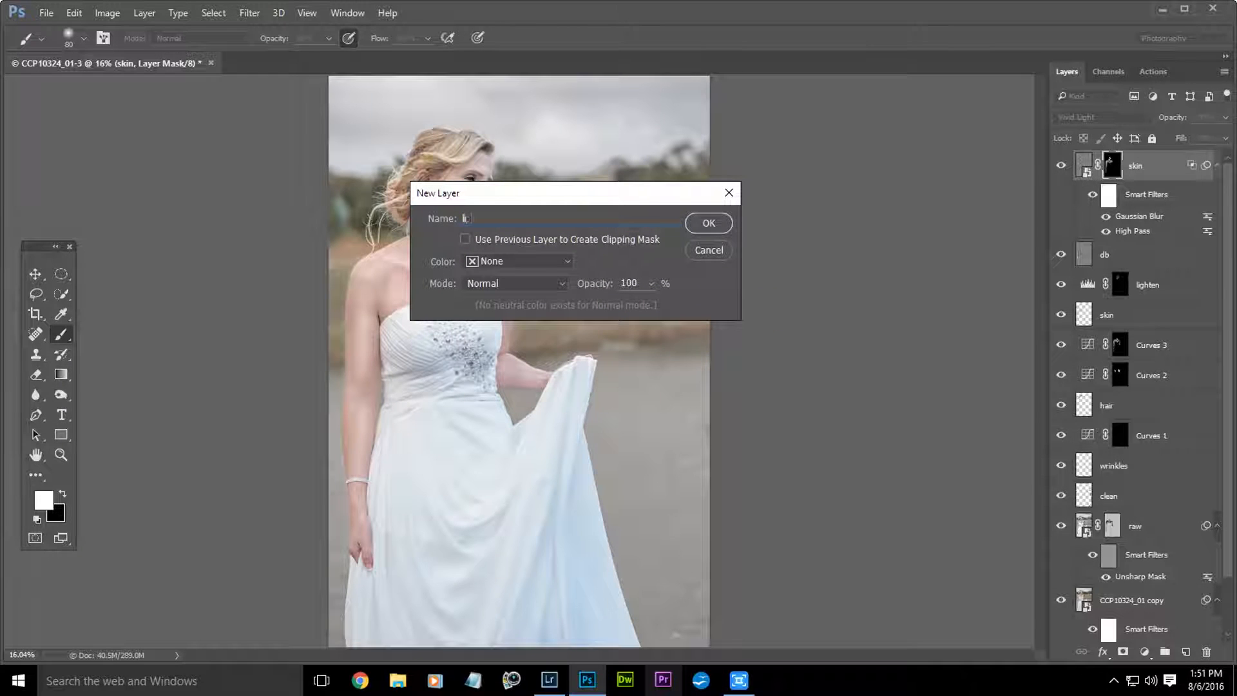
pyautogui.click(519, 281)
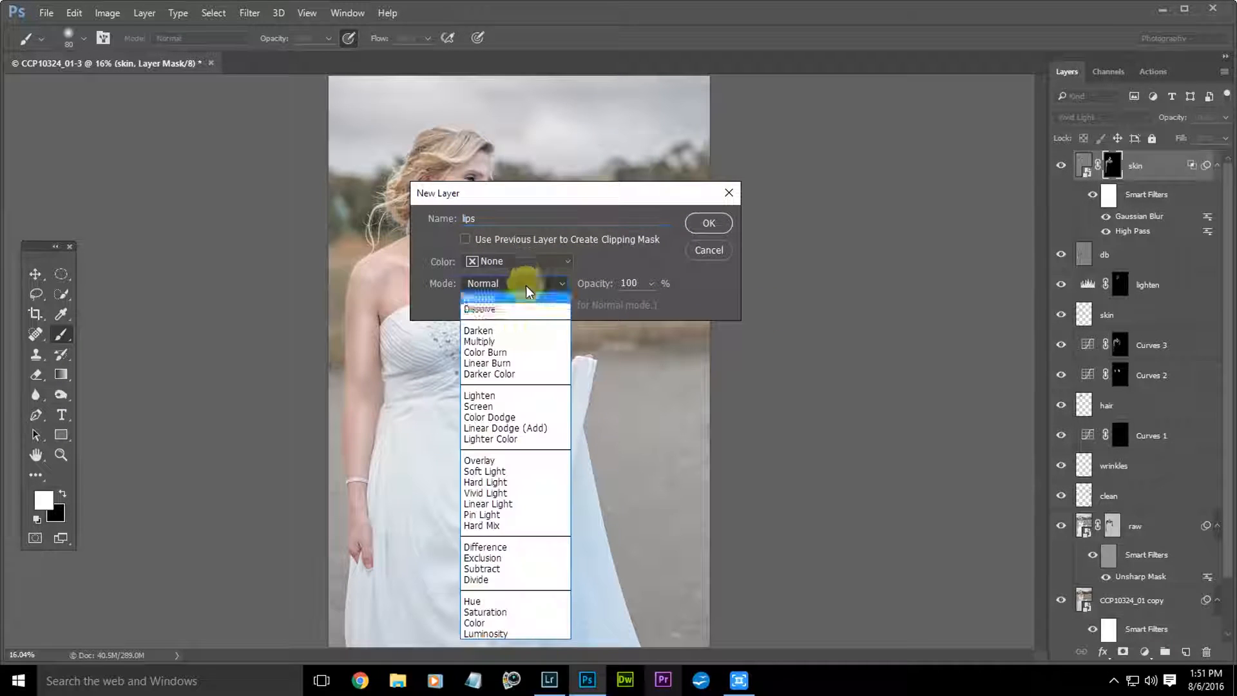
pyautogui.click(501, 474)
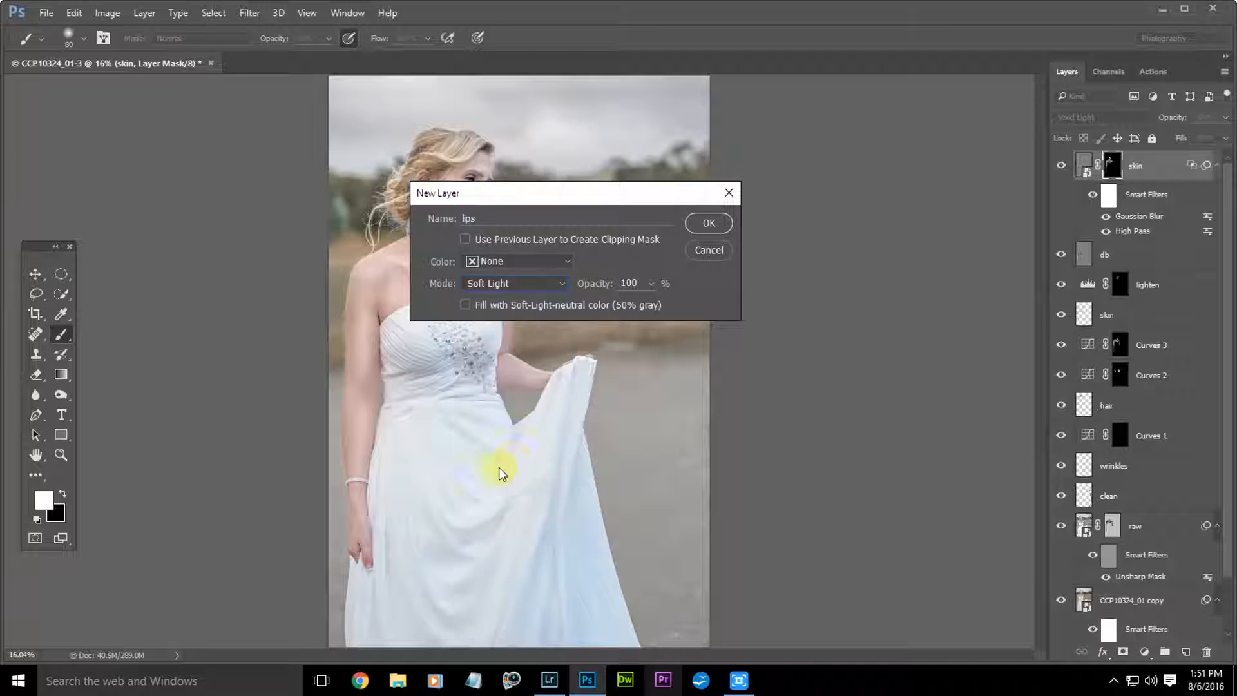
pyautogui.click(708, 224)
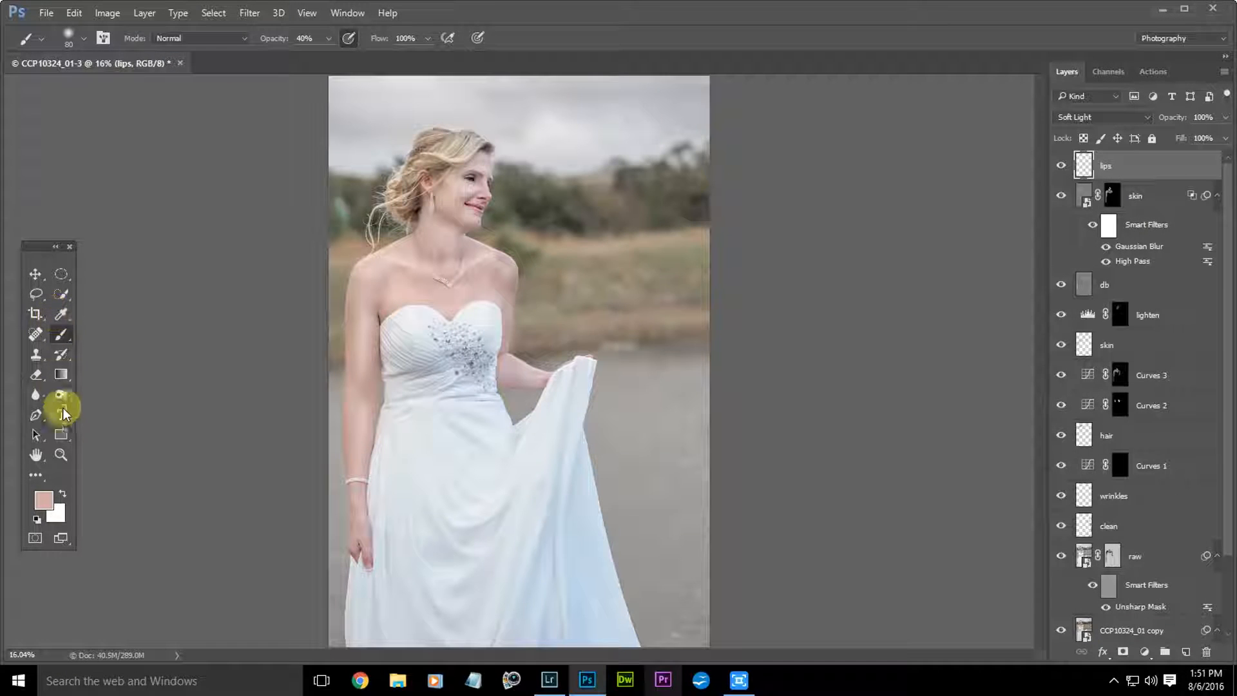
# Step: Set the foreground colour to the pink #a36780 by sampling the bride's lips
pyautogui.click(44, 500)
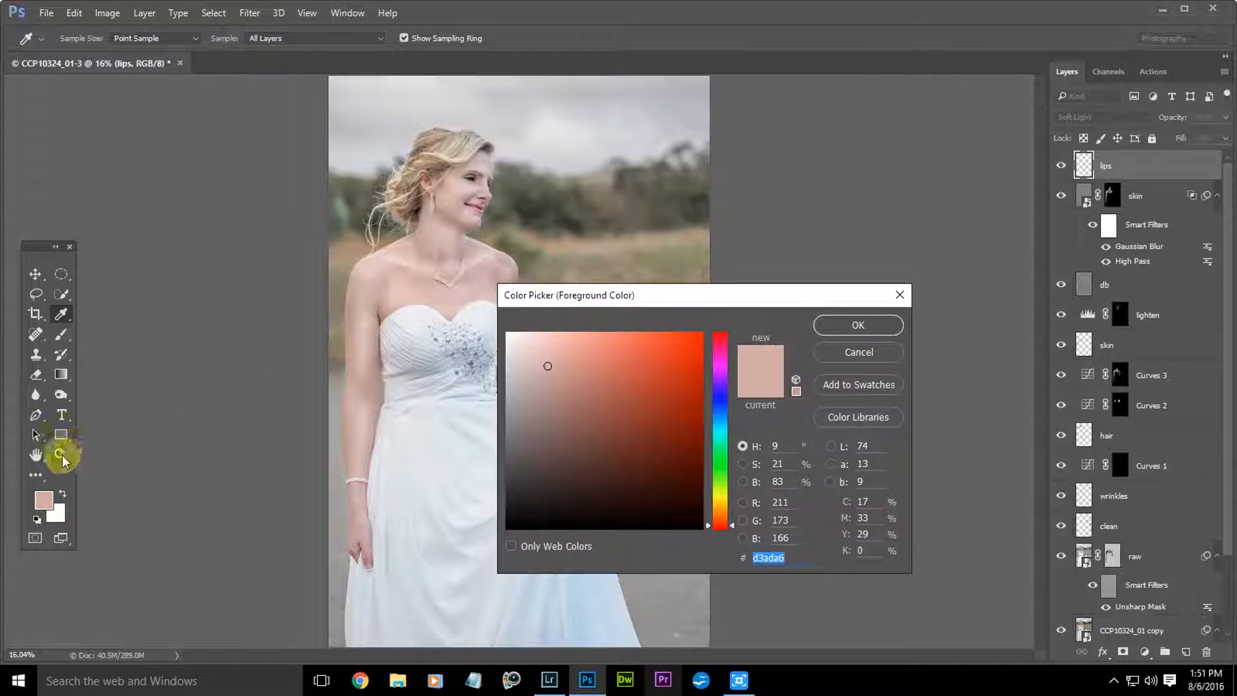
pyautogui.click(858, 324)
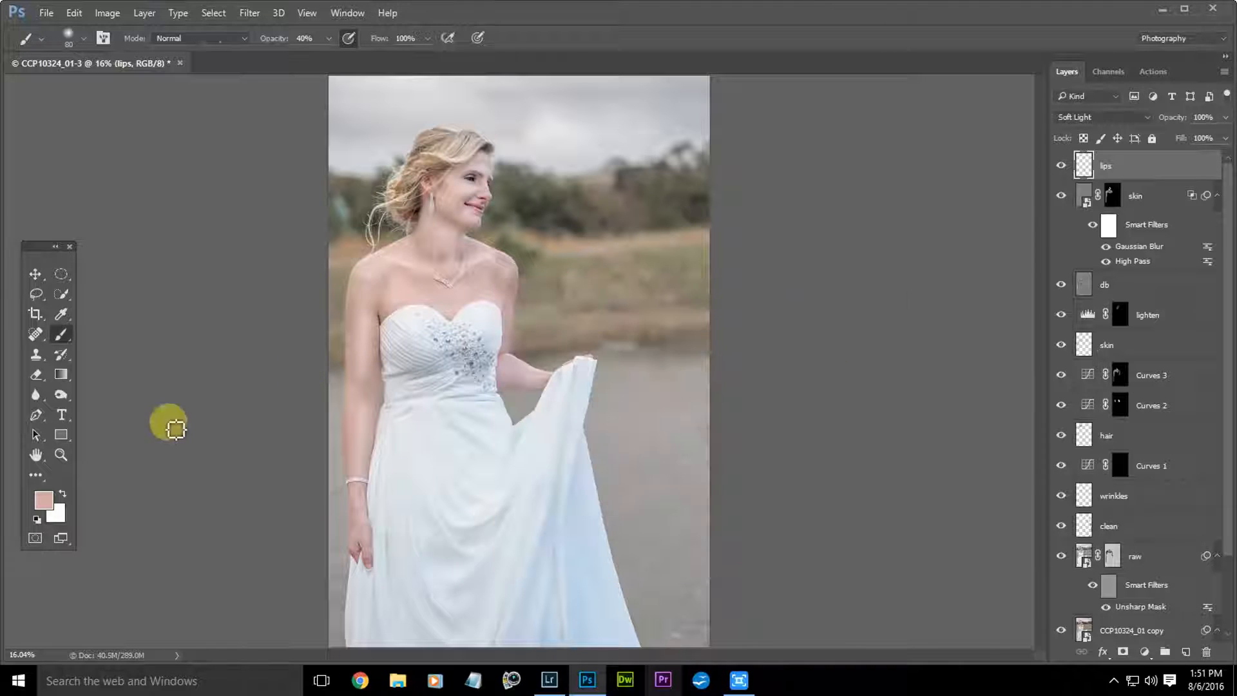
pyautogui.click(60, 454)
pyautogui.moveTo(505, 210); pyautogui.dragTo(578, 201)
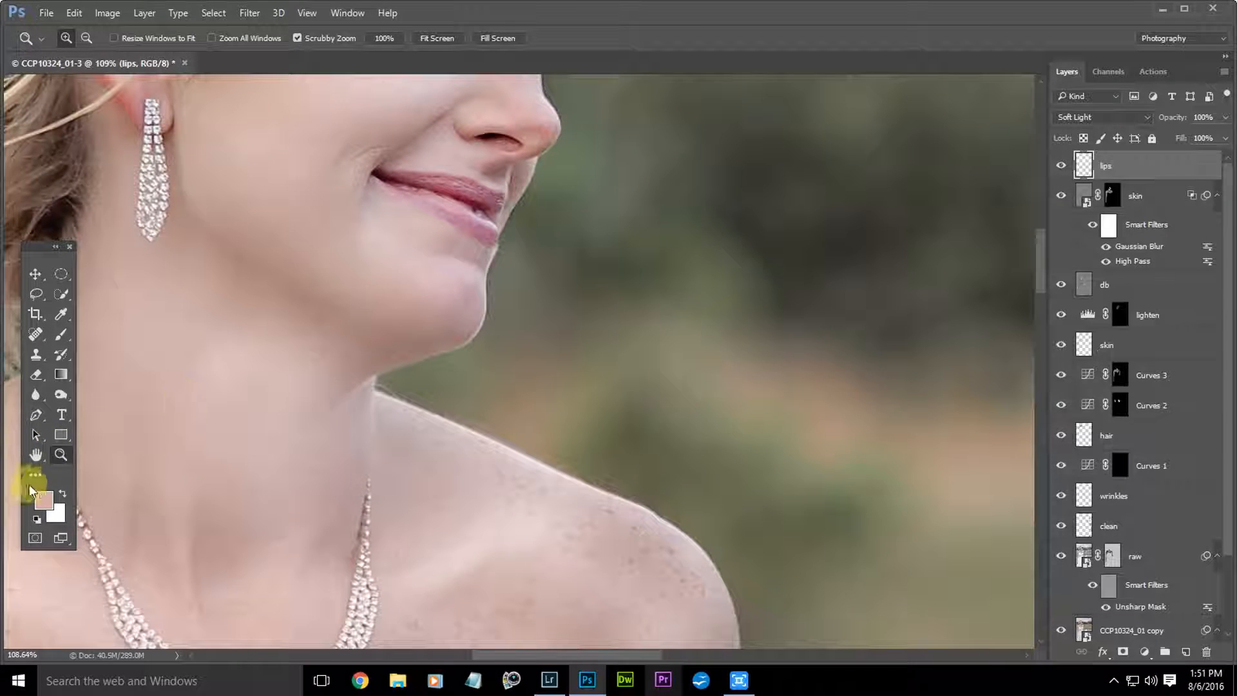
pyautogui.click(43, 502)
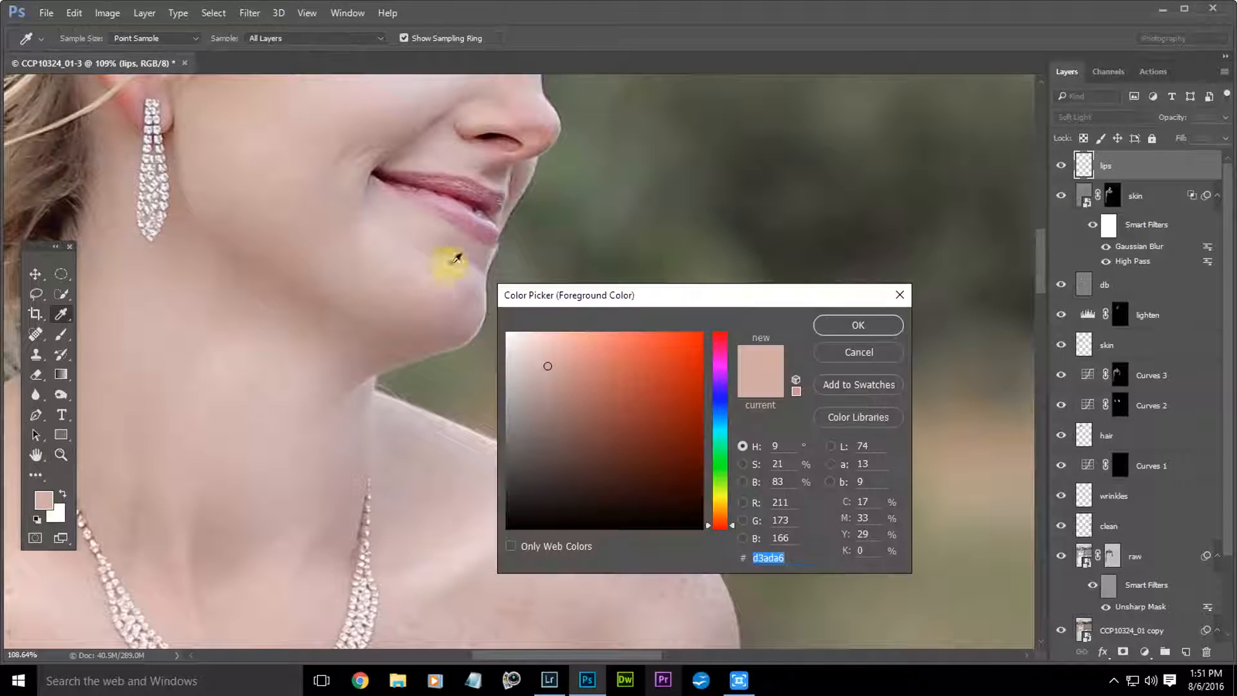
pyautogui.click(475, 192)
pyautogui.click(837, 324)
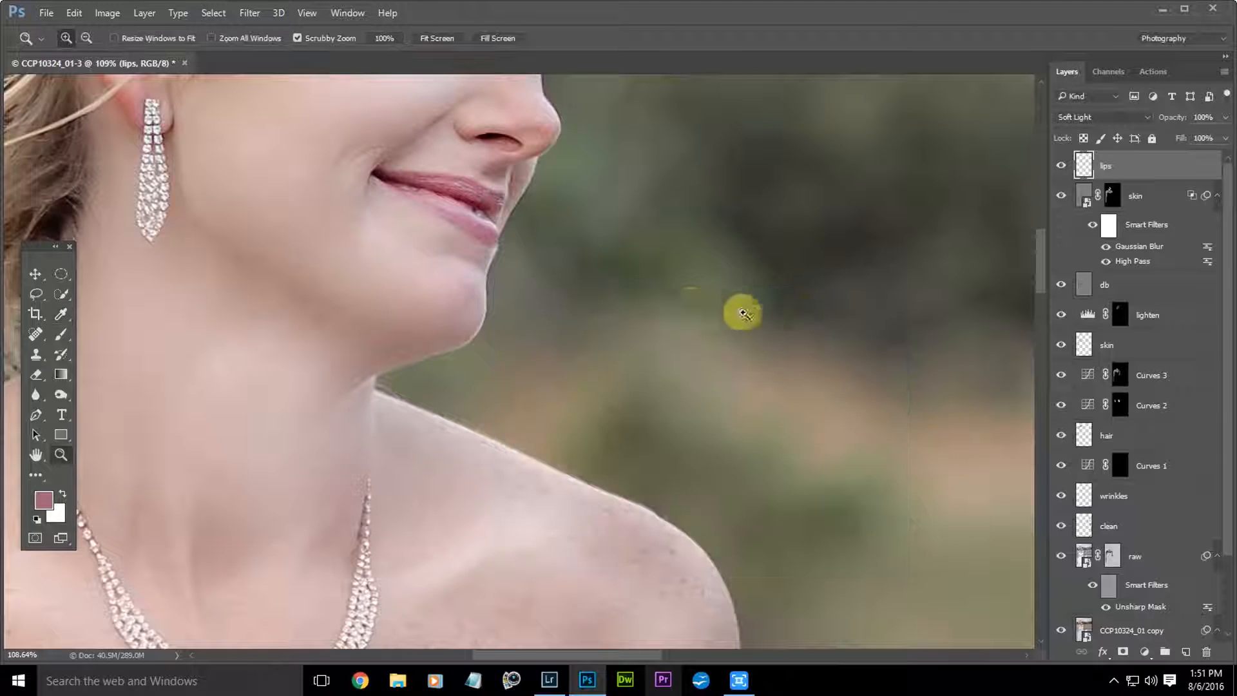
# Step: Paint the sampled pink over the bride's lips on the lips layer with a small brush at 40% opacity
pyautogui.click(61, 335)
pyautogui.moveTo(425, 197); pyautogui.dragTo(414, 184)
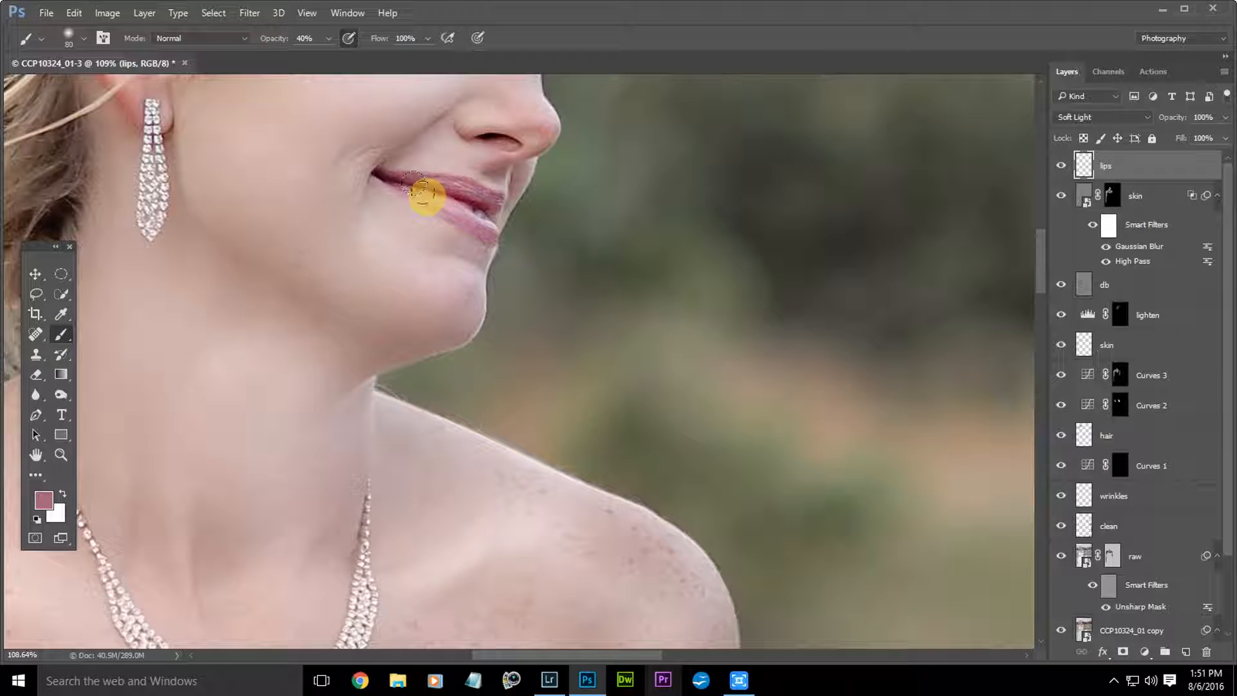
pyautogui.moveTo(461, 210)
pyautogui.mouseDown()
pyautogui.moveTo(412, 190)
pyautogui.moveTo(494, 227)
pyautogui.moveTo(493, 202)
pyautogui.moveTo(400, 182)
pyautogui.moveTo(463, 204)
pyautogui.moveTo(460, 178)
pyautogui.mouseUp()
pyautogui.hotkey('ctrl', '0')
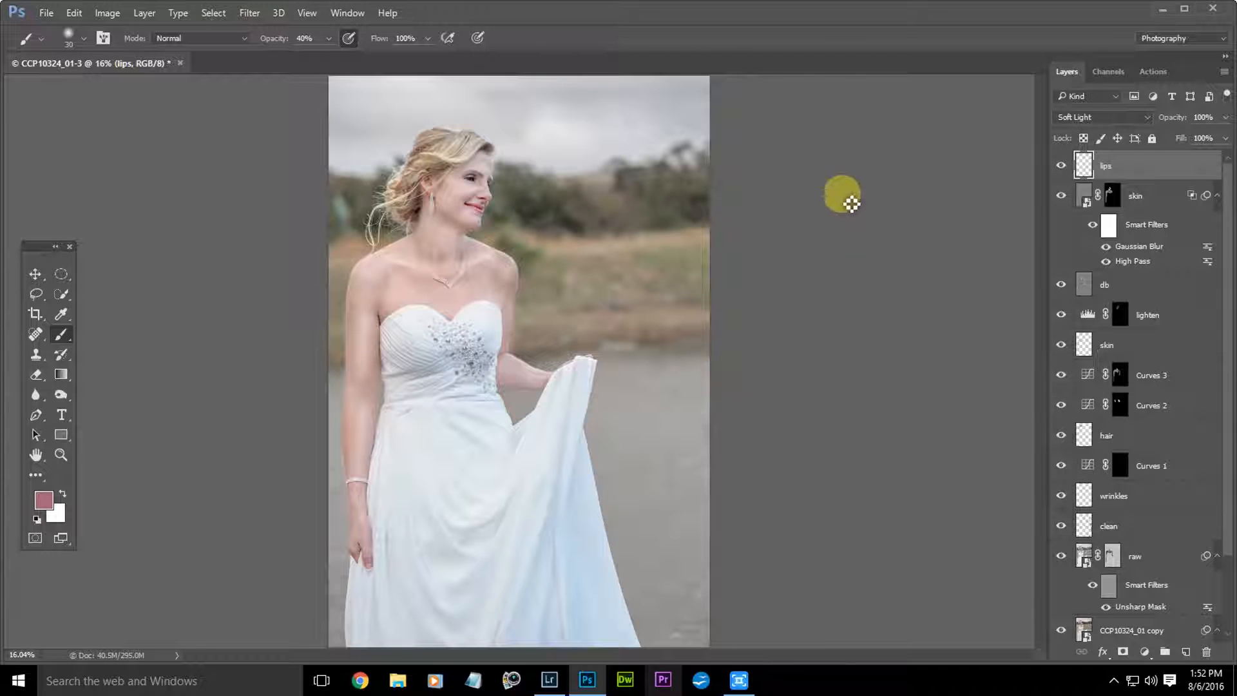
# Step: Run the Freg Sep Details full-retouch action to add a black-masked Texture layer above the lips layer
pyautogui.rightClick(816, 222)
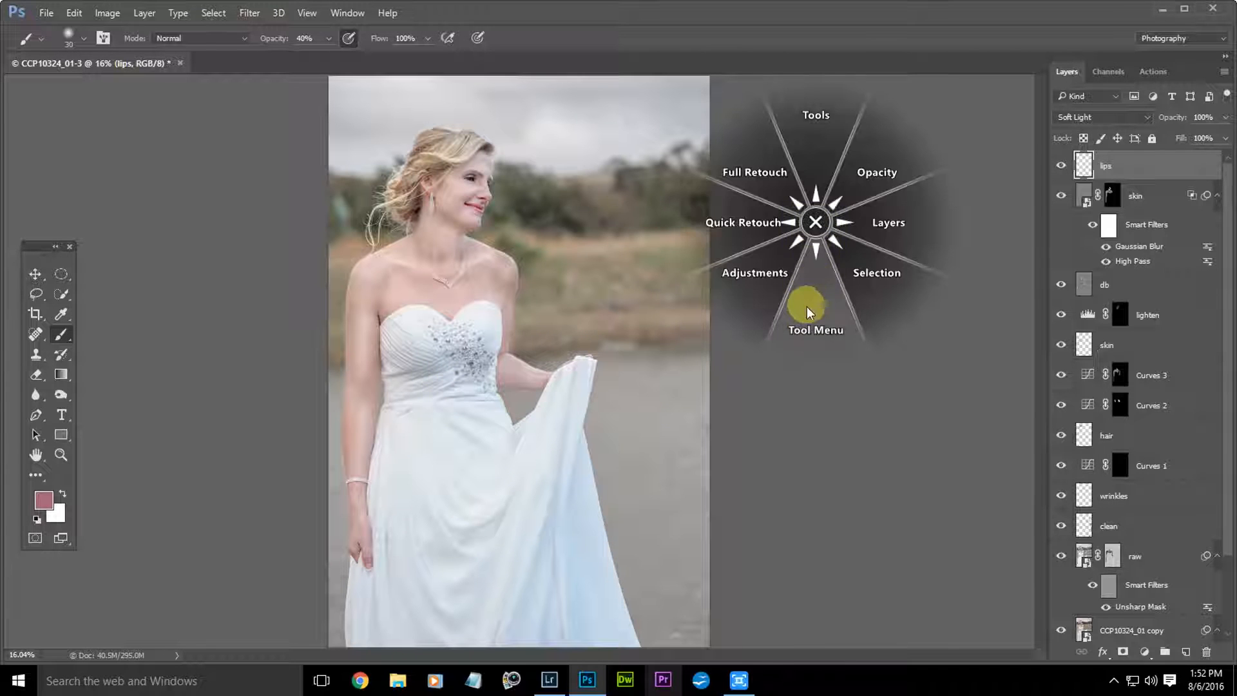
pyautogui.click(761, 173)
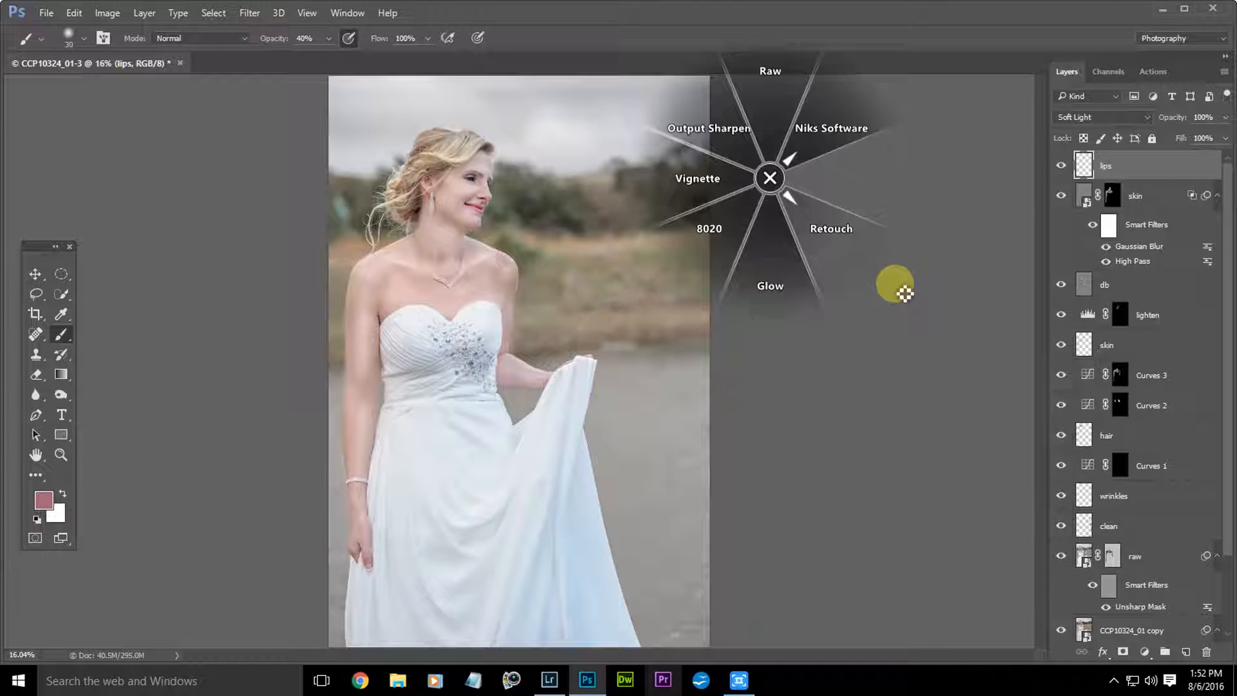
pyautogui.click(831, 241)
pyautogui.click(908, 249)
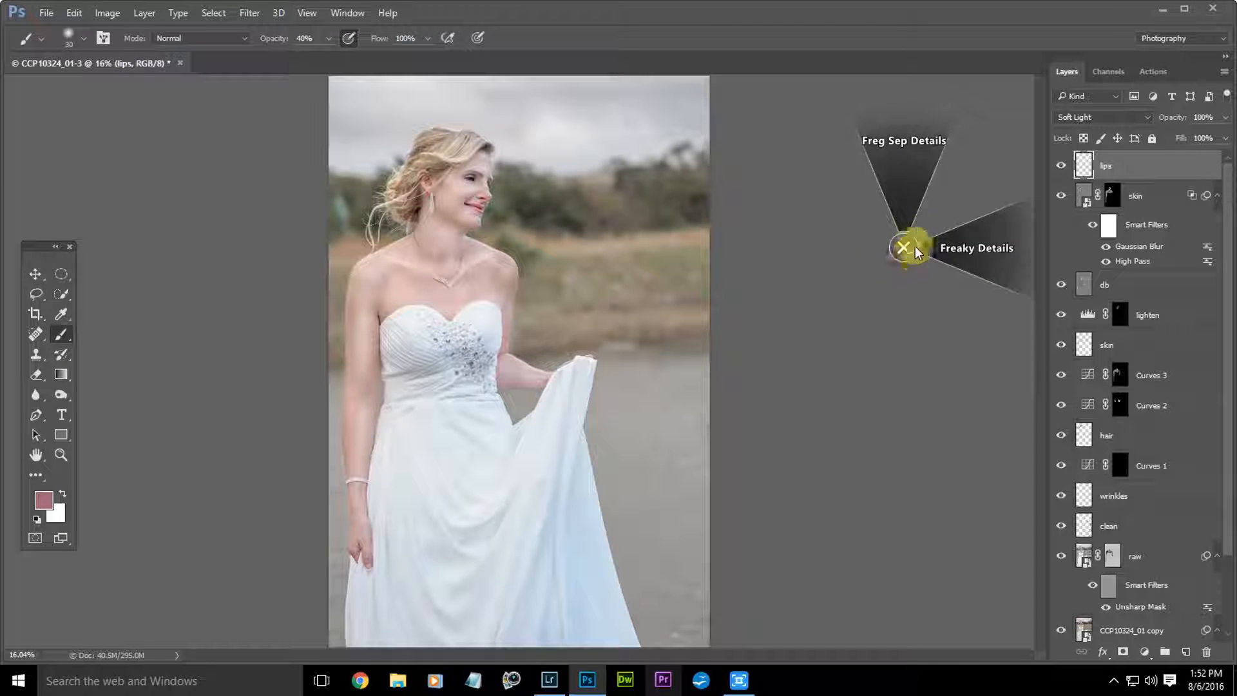
pyautogui.click(906, 152)
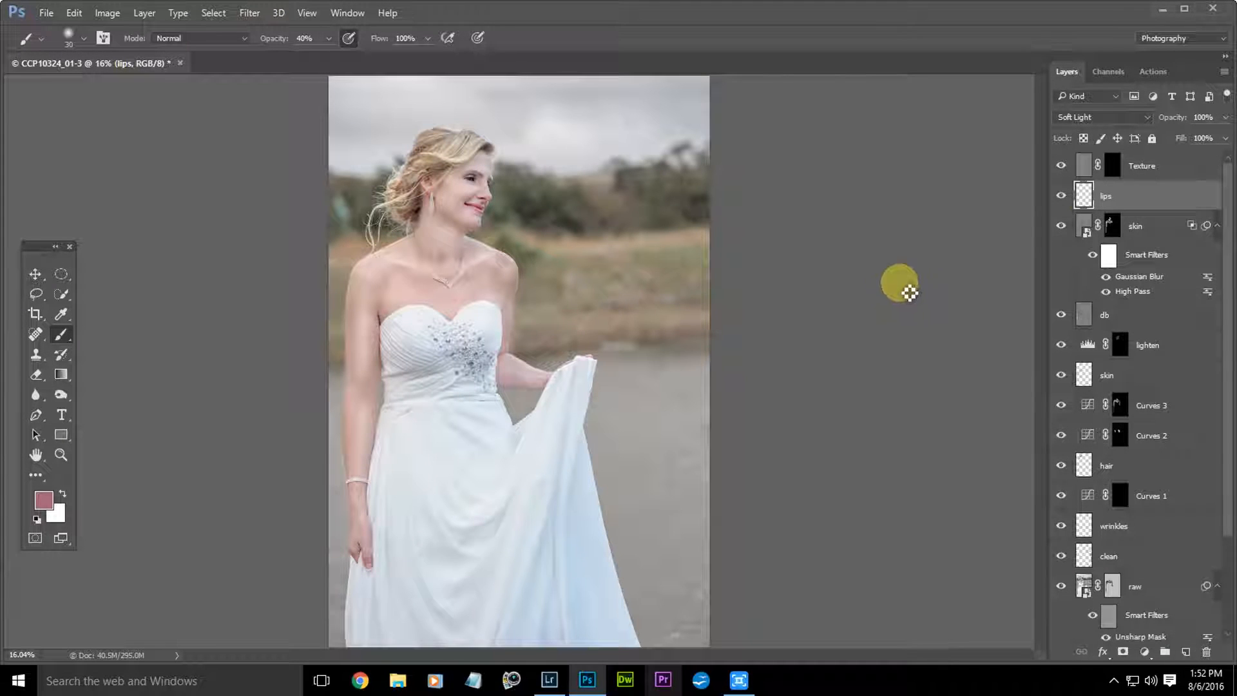
# Step: Paint white at 20% brush opacity on the Texture layer's mask over the dress, and compare the image with that layer hidden and shown
pyautogui.click(1143, 170)
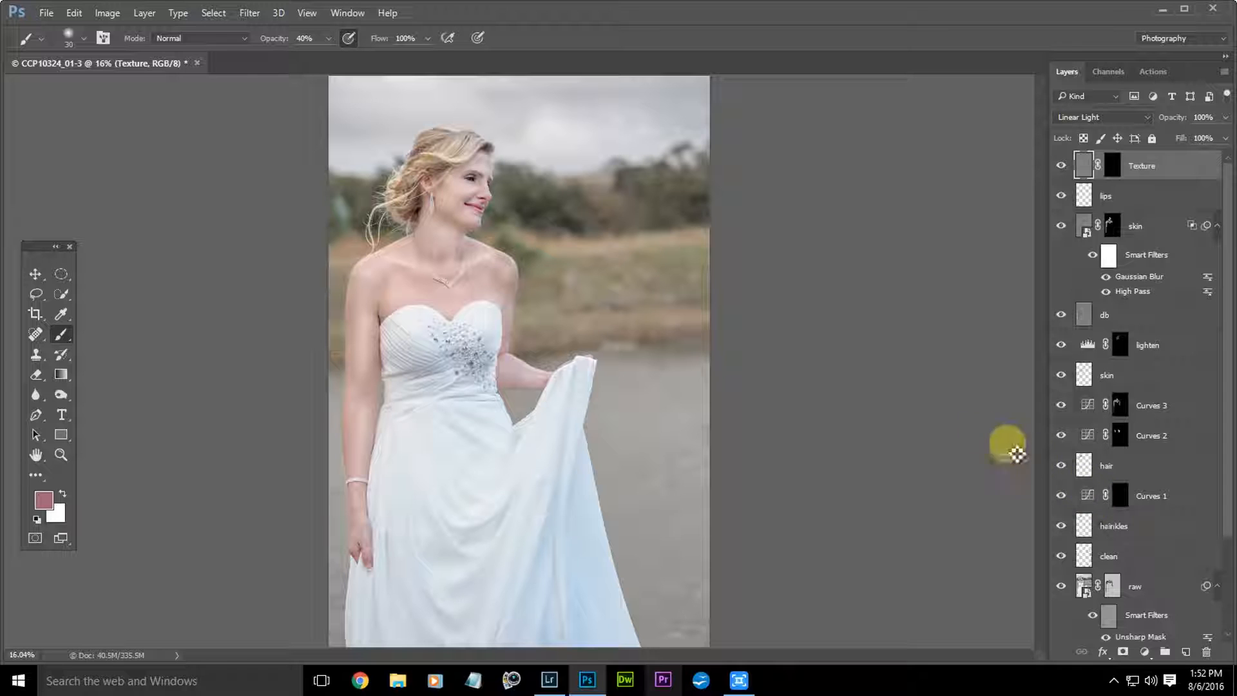
pyautogui.click(1113, 169)
pyautogui.press('d')
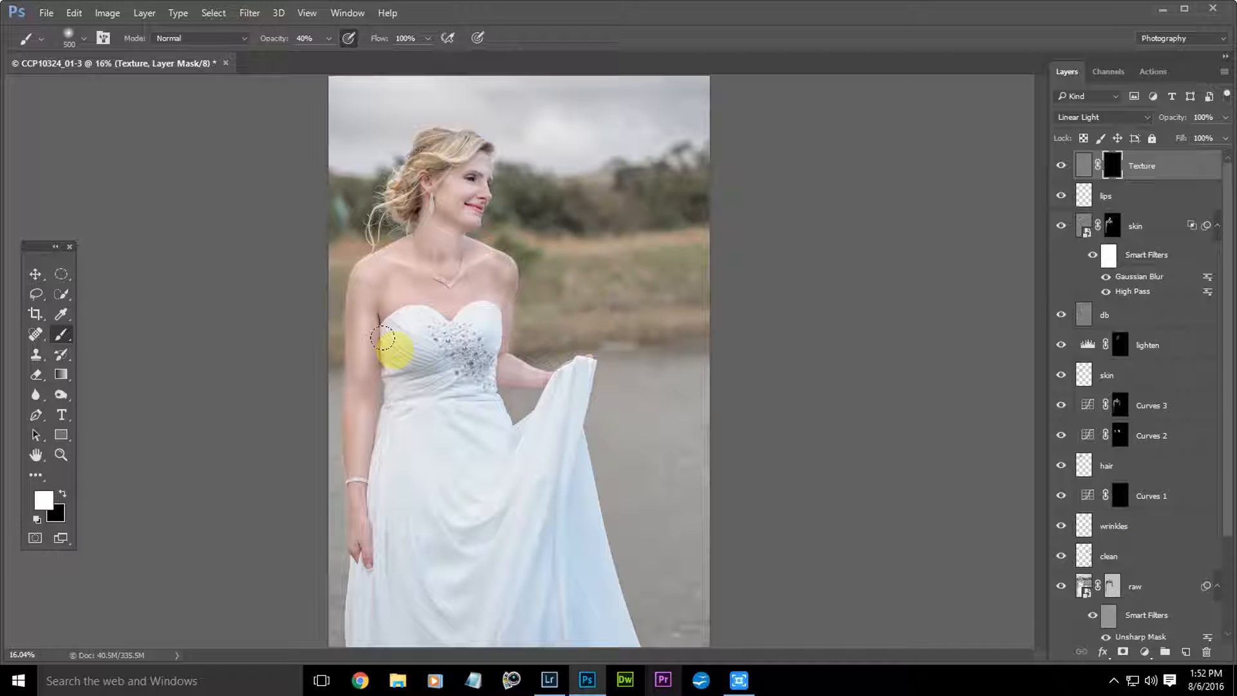
pyautogui.rightClick(541, 273)
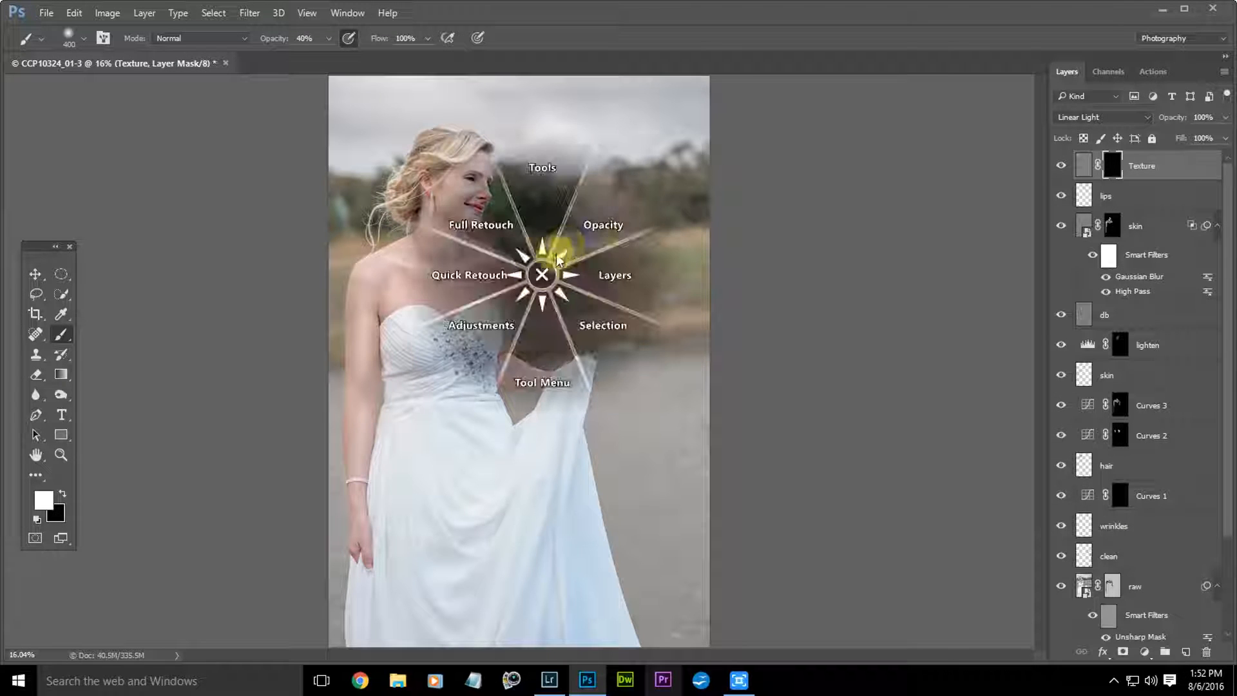
pyautogui.click(600, 220)
pyautogui.click(620, 143)
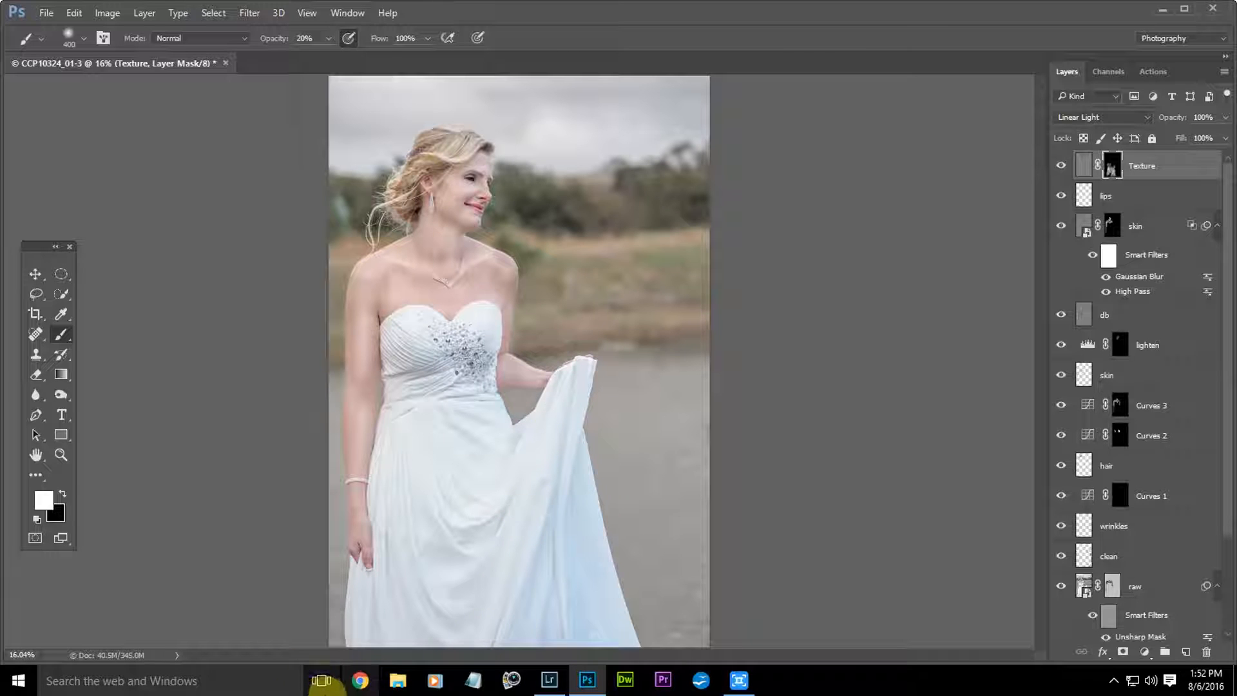
pyautogui.click(1061, 168)
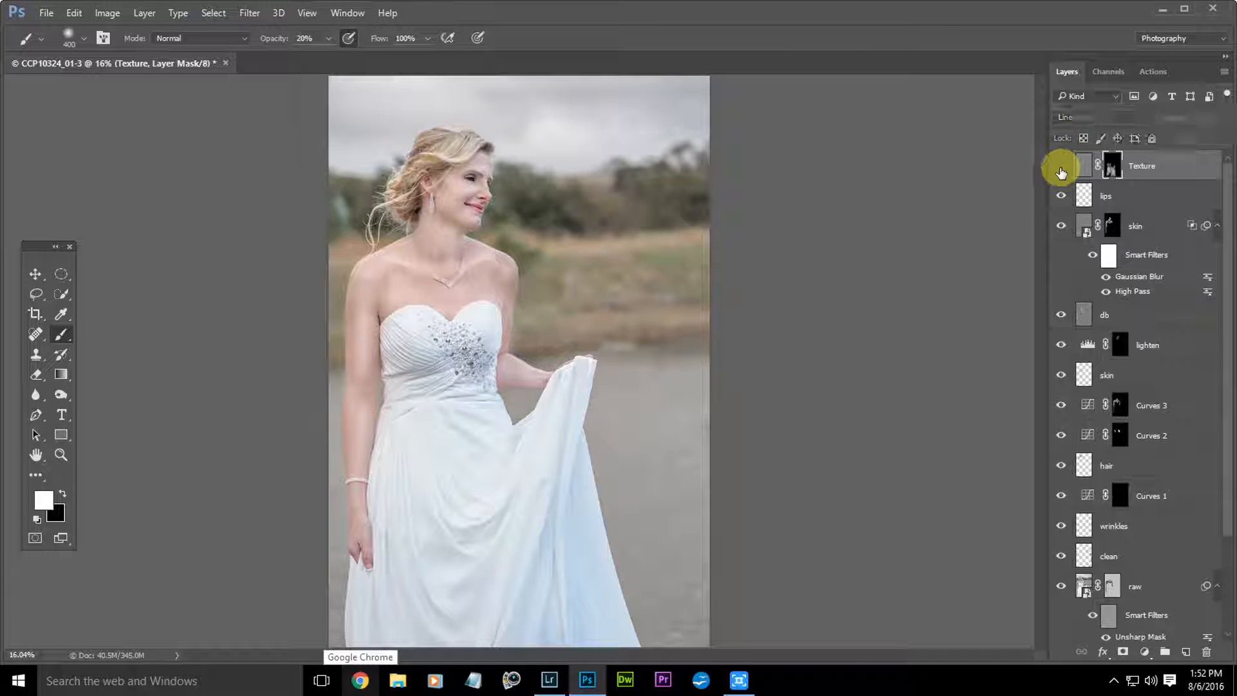
pyautogui.click(1061, 169)
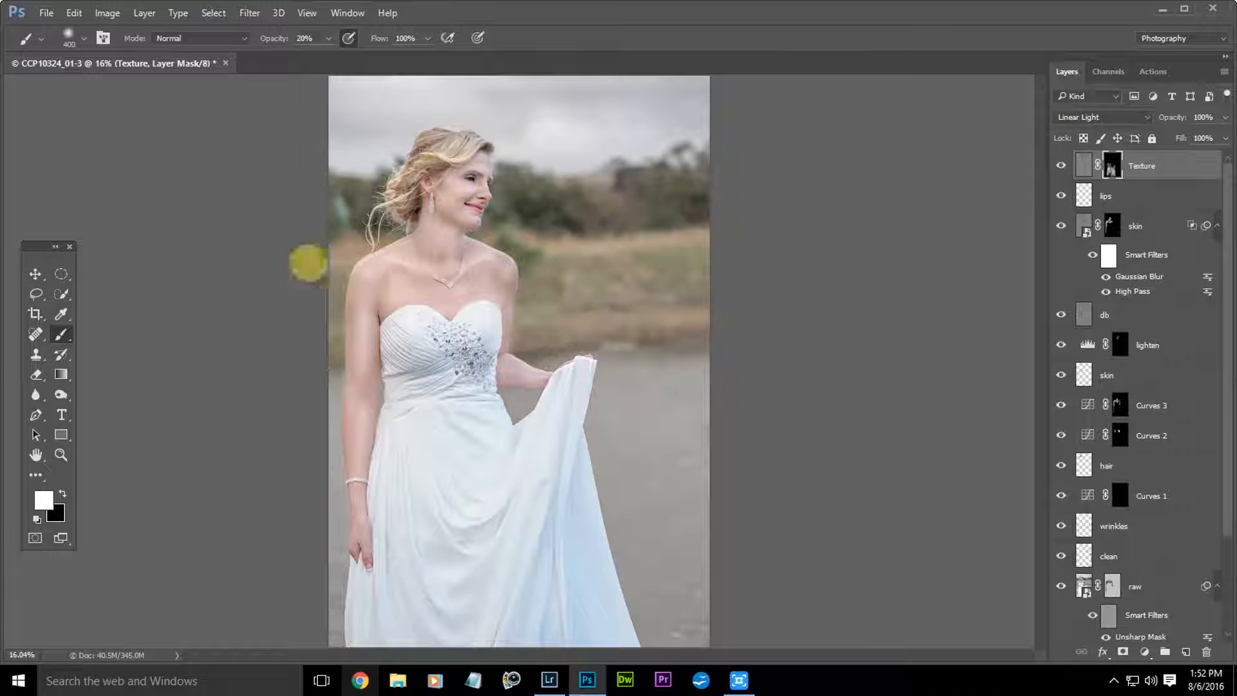
# Step: Create a new layer named grass in Soft Light mode above the Texture layer
pyautogui.rightClick(809, 224)
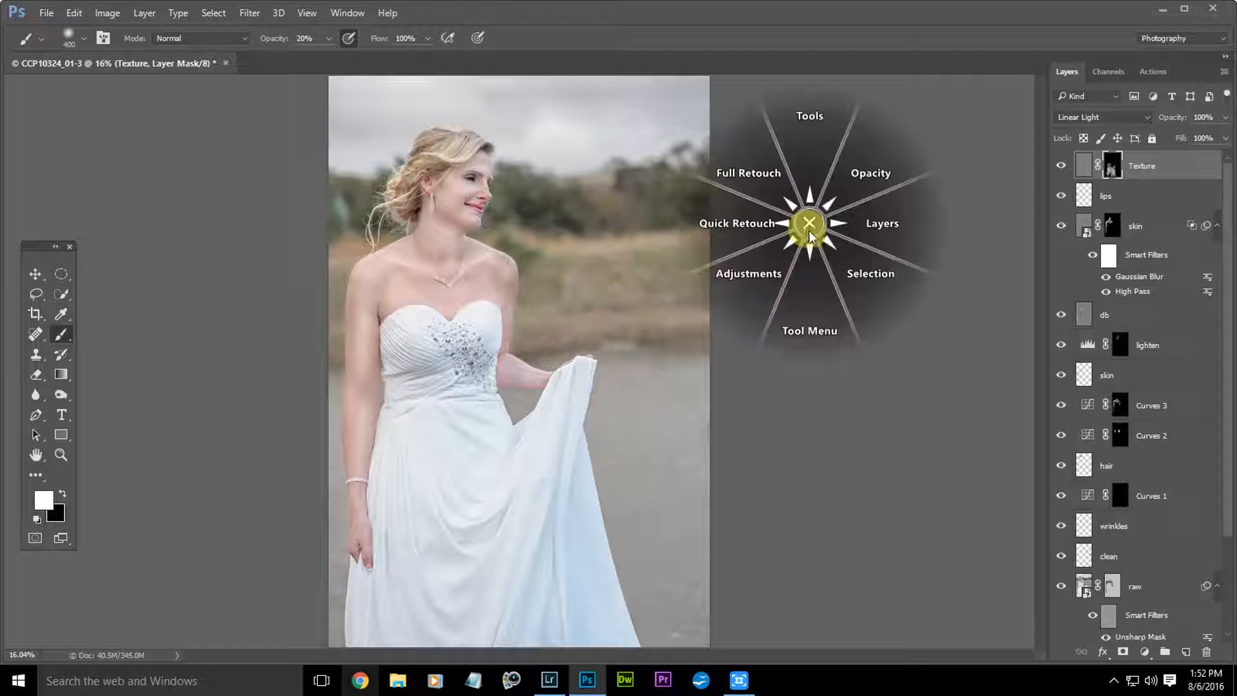
pyautogui.click(889, 227)
pyautogui.click(940, 282)
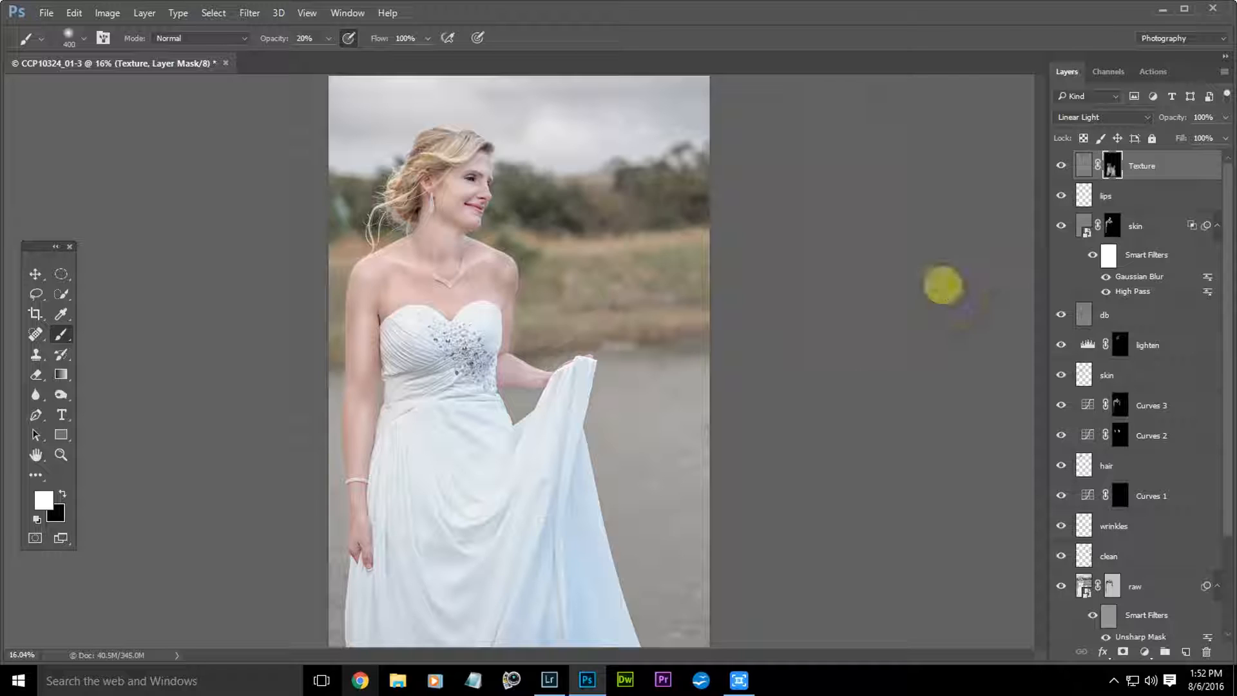
pyautogui.click(533, 283)
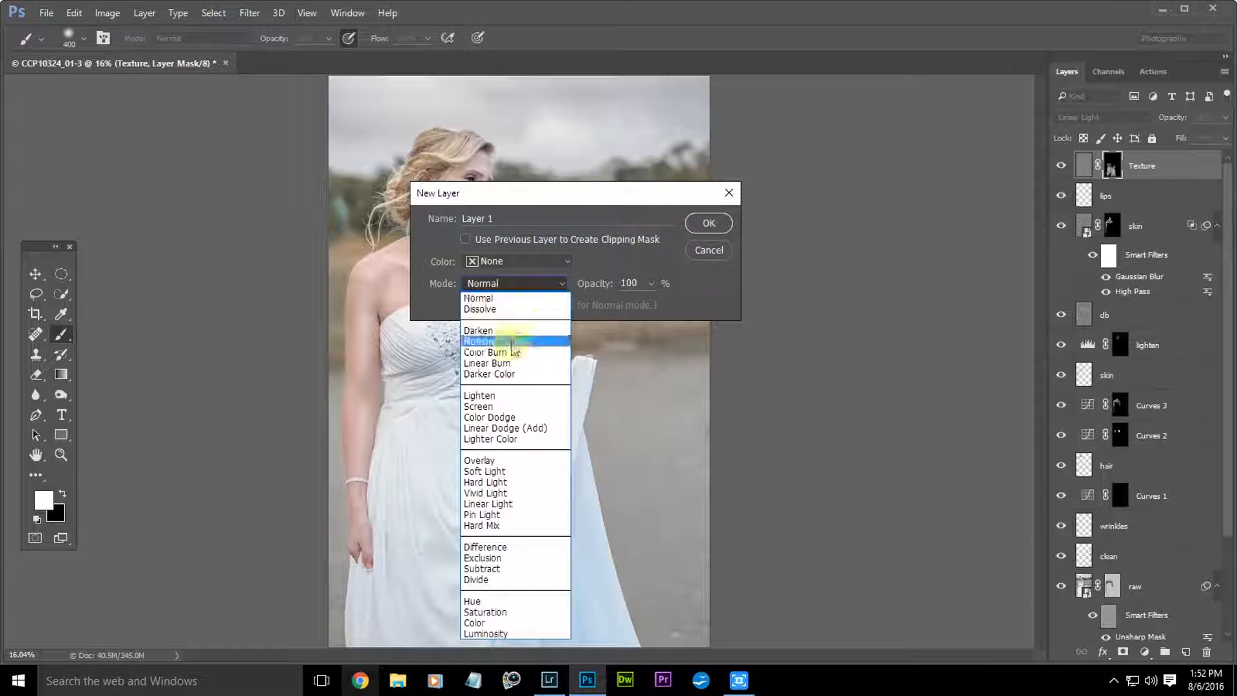
pyautogui.click(497, 476)
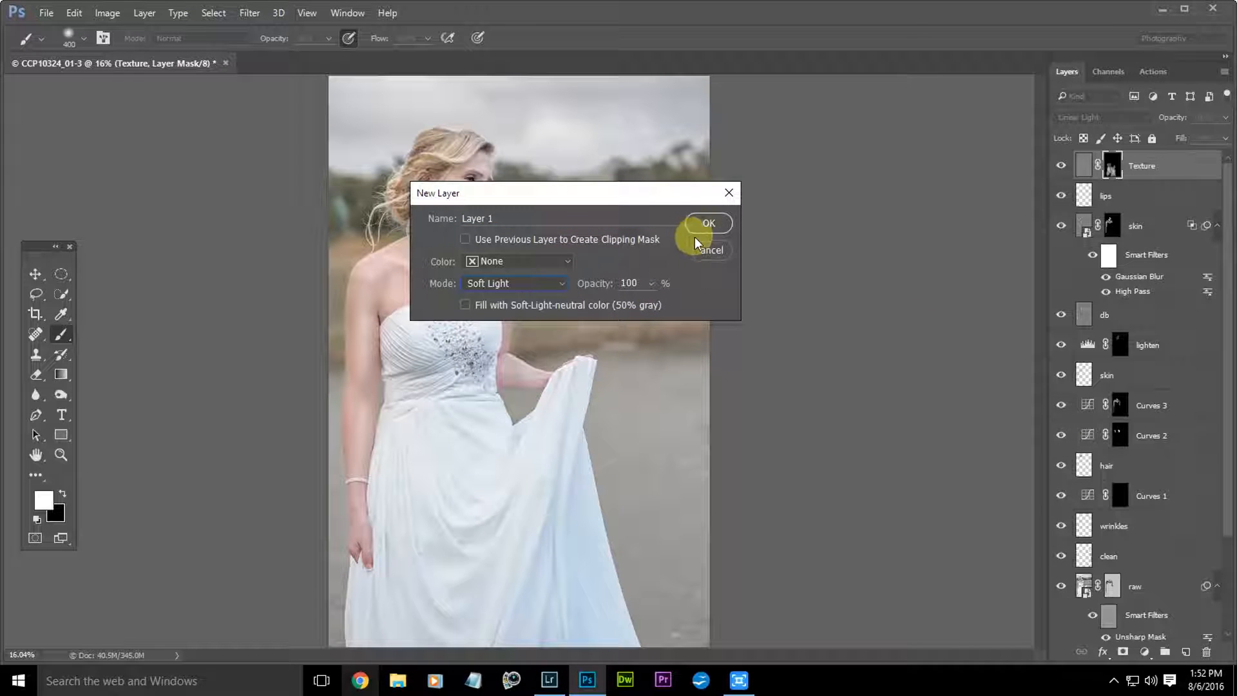
pyautogui.moveTo(570, 221); pyautogui.dragTo(314, 194)
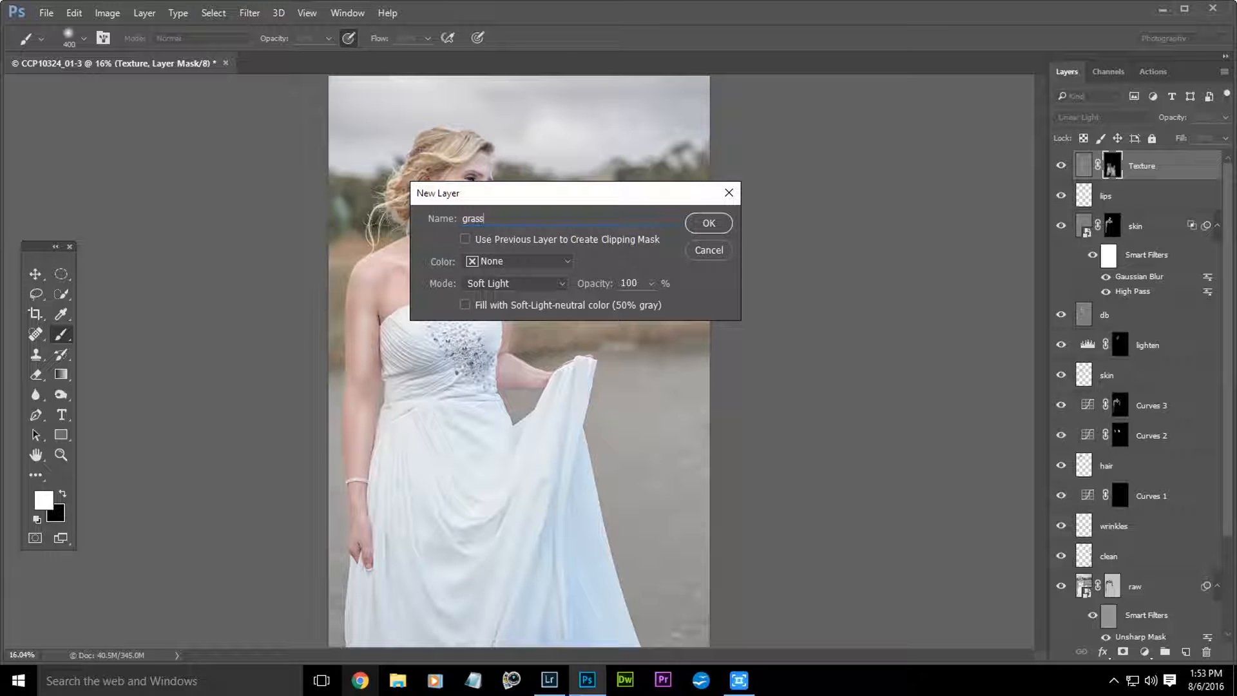
pyautogui.write('grass')
pyautogui.press('Return')
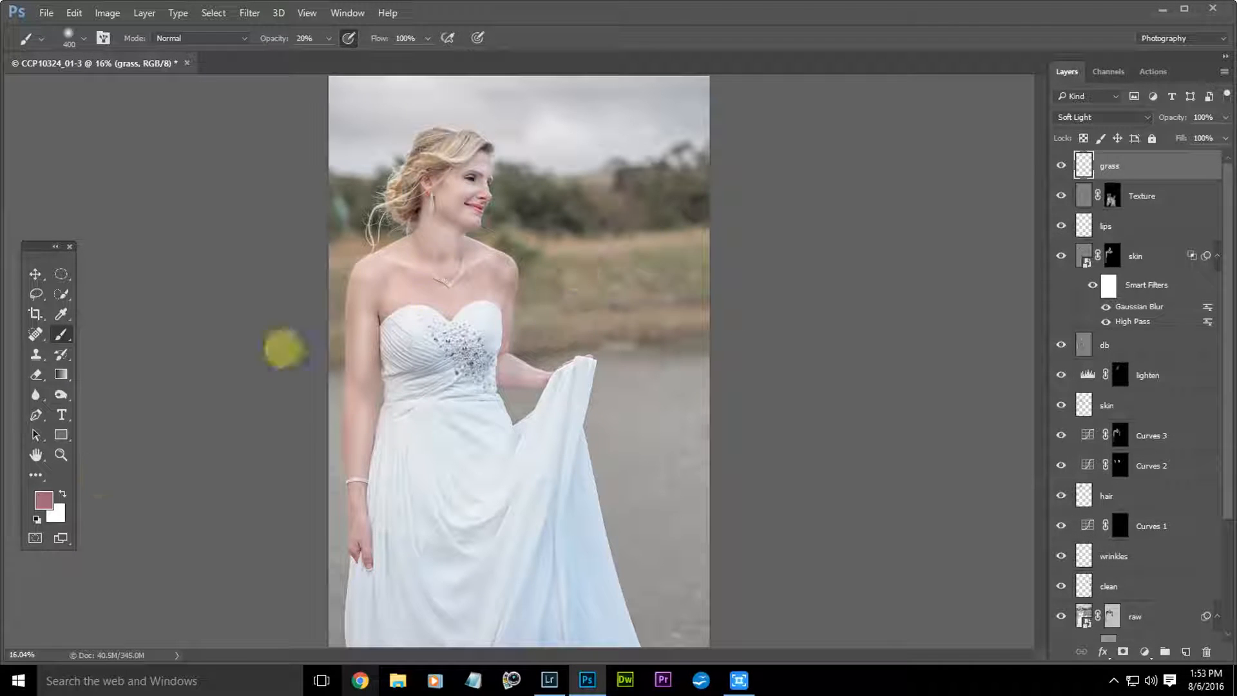
# Step: Sample an olive green (#8b8b6a) from the grass and paint it over the background grass on both sides of the bride at 20% opacity
pyautogui.click(45, 505)
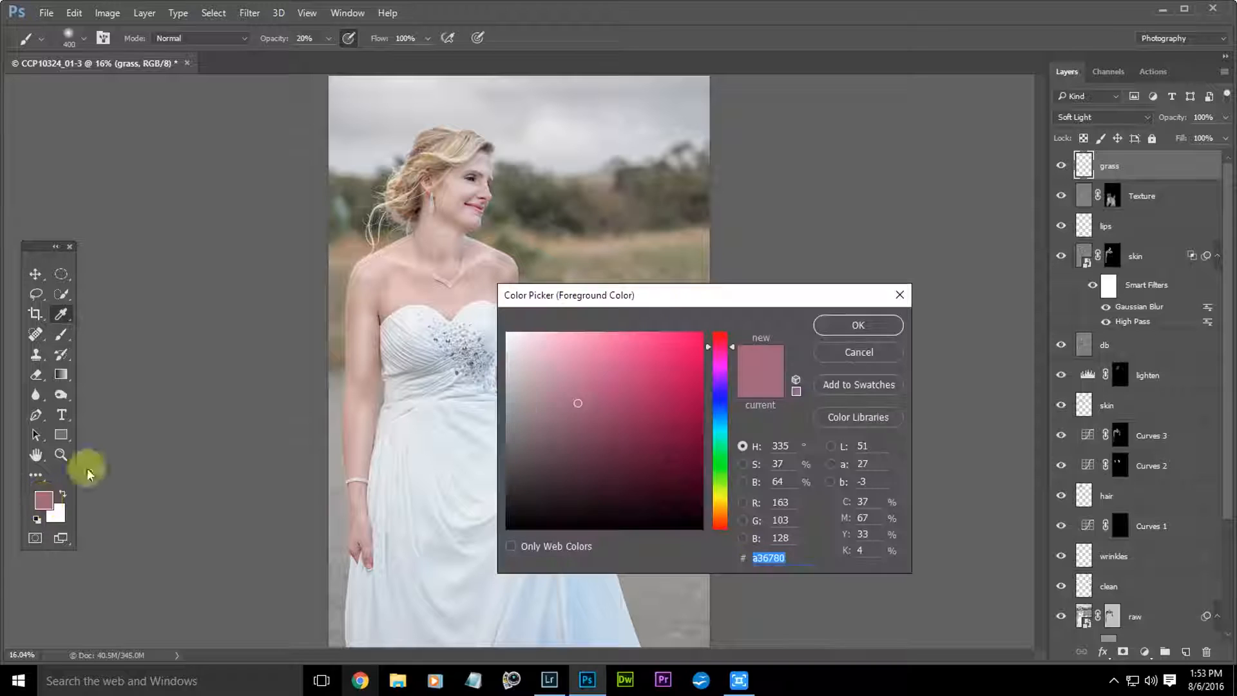
pyautogui.click(549, 257)
pyautogui.click(844, 324)
pyautogui.press('b')
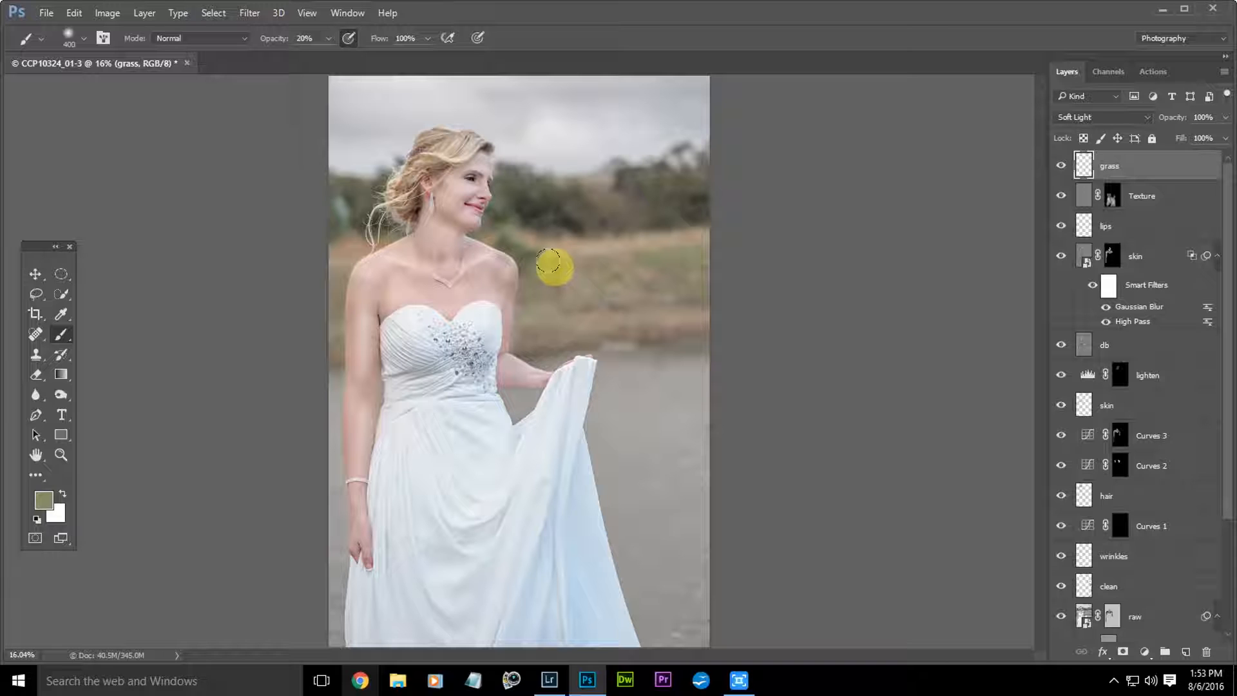
pyautogui.moveTo(538, 277)
pyautogui.mouseDown()
pyautogui.moveTo(577, 273)
pyautogui.moveTo(588, 284)
pyautogui.moveTo(609, 267)
pyautogui.moveTo(604, 285)
pyautogui.moveTo(653, 254)
pyautogui.moveTo(651, 273)
pyautogui.moveTo(695, 260)
pyautogui.moveTo(688, 278)
pyautogui.moveTo(560, 256)
pyautogui.mouseUp()
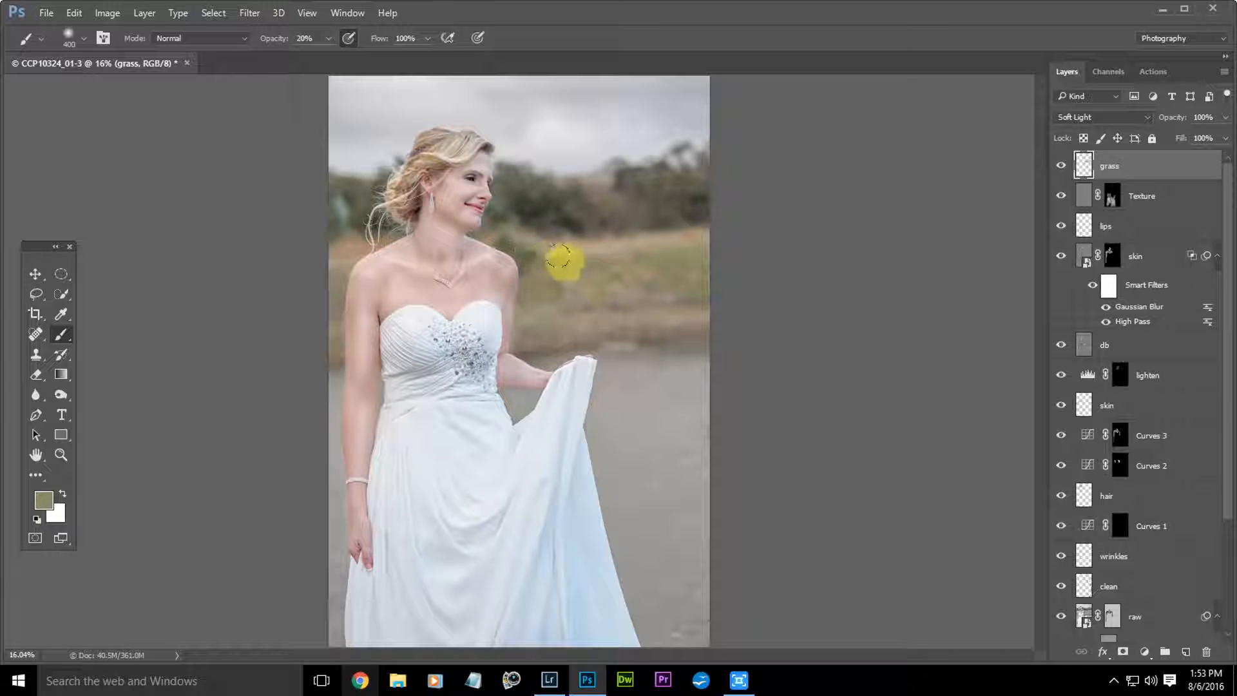
pyautogui.moveTo(315, 287)
pyautogui.mouseDown()
pyautogui.moveTo(321, 329)
pyautogui.moveTo(324, 270)
pyautogui.moveTo(314, 322)
pyautogui.mouseUp()
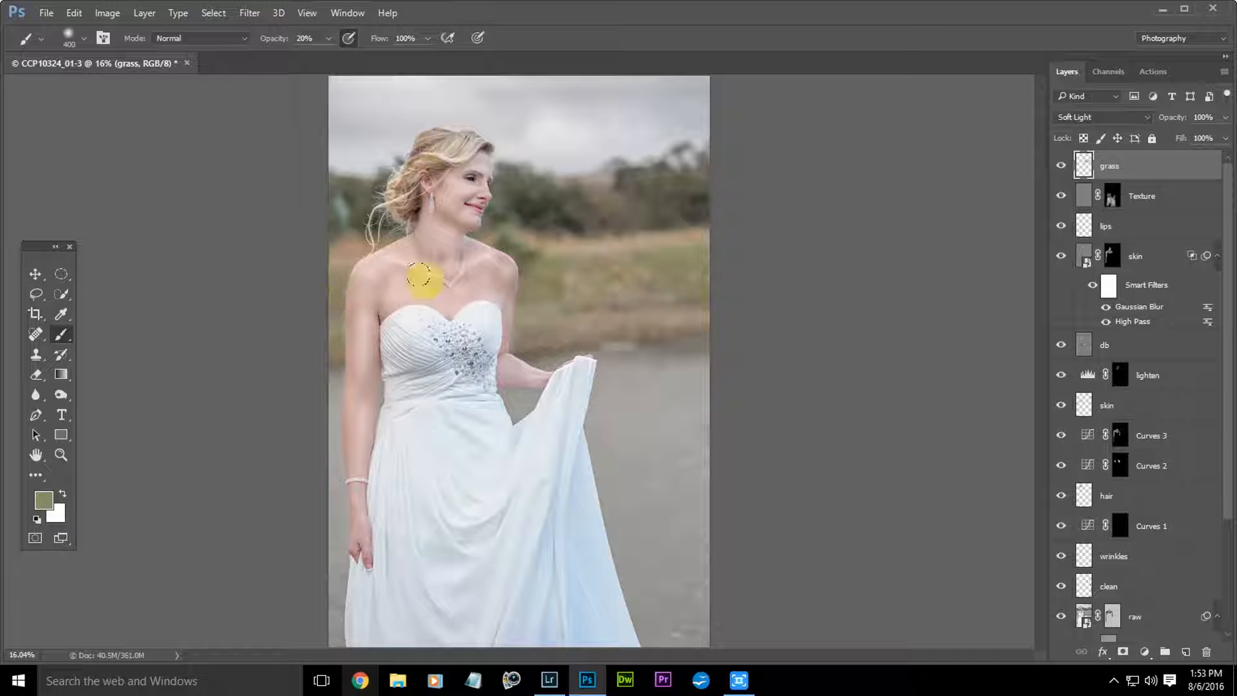
# Step: Sample a green from the background bushes and adjust it to a darker green as the foreground colour for painting
pyautogui.click(43, 500)
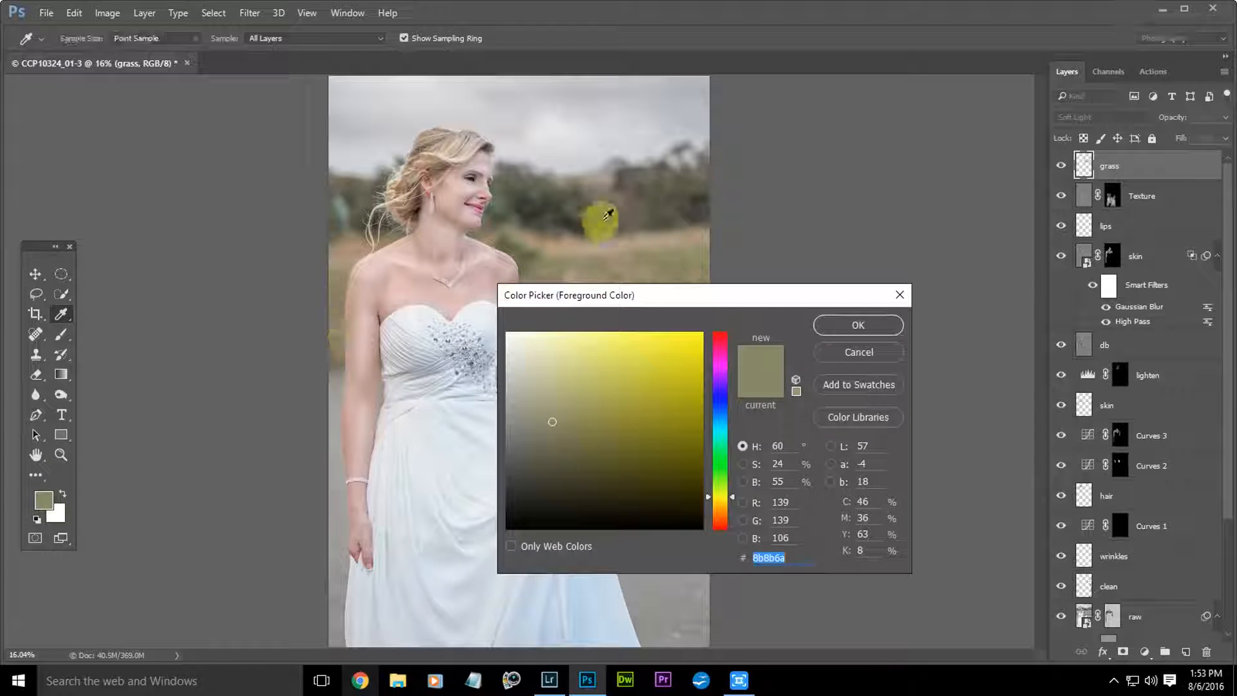
pyautogui.click(549, 197)
pyautogui.click(563, 459)
pyautogui.click(829, 332)
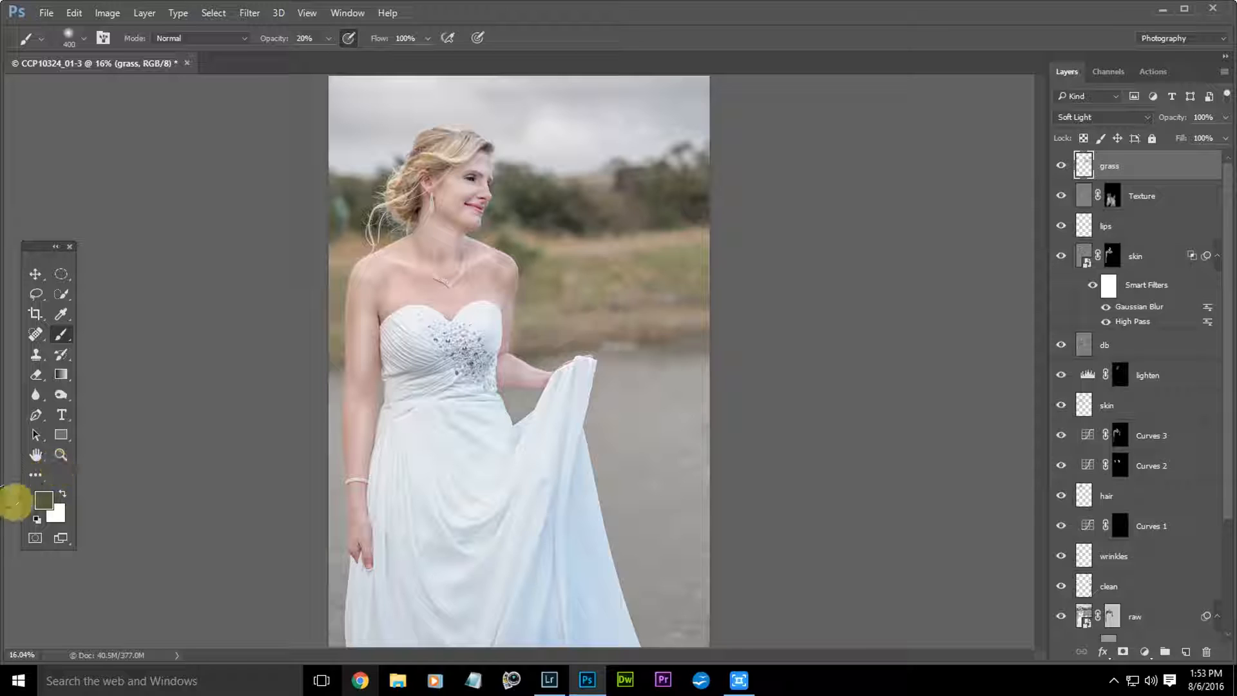
# Step: Sample a warm tan from the dry grass and paint it over the grass band behind the bride at 20% opacity
pyautogui.click(44, 500)
pyautogui.click(604, 248)
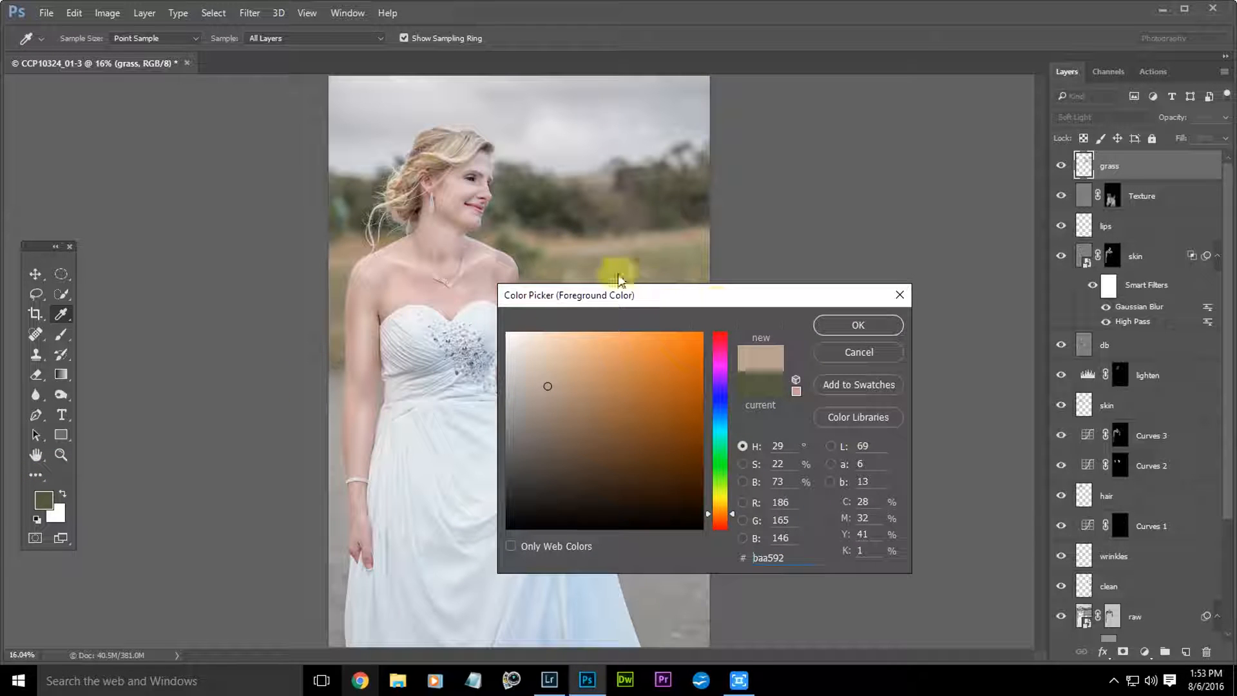
pyautogui.click(844, 325)
pyautogui.press('b')
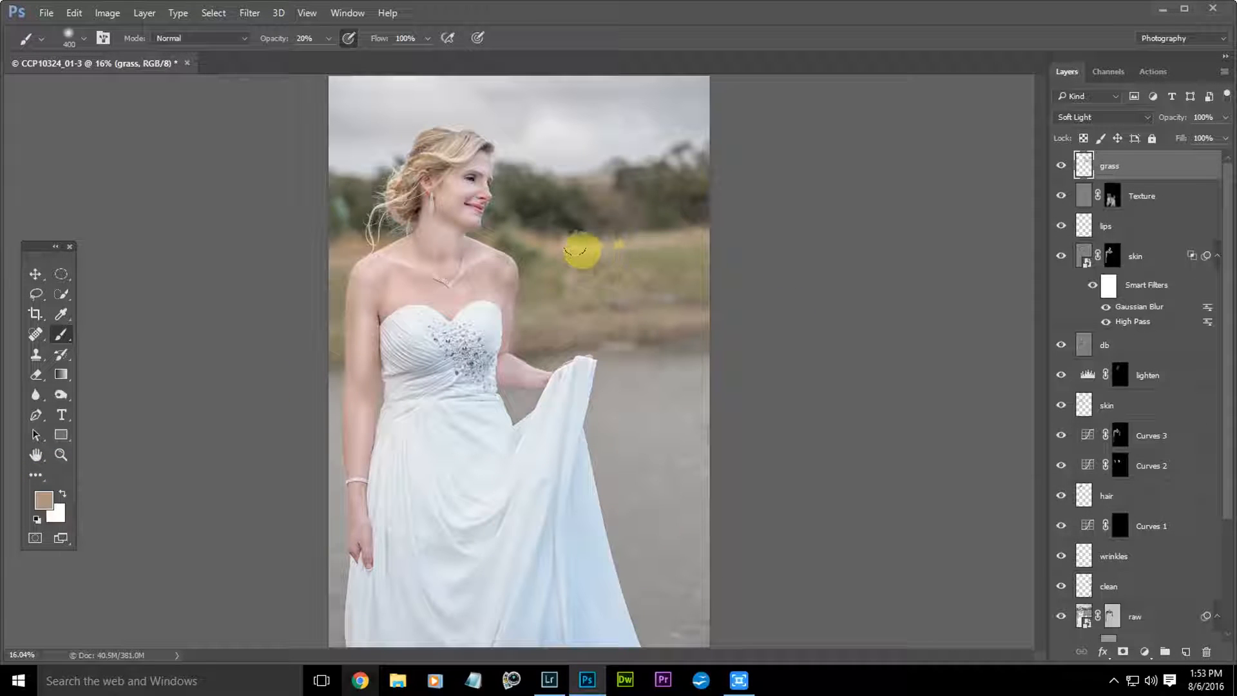
pyautogui.keyDown('alt'); pyautogui.click(563, 245); pyautogui.keyUp('alt')
pyautogui.moveTo(563, 244)
pyautogui.mouseDown()
pyautogui.moveTo(700, 237)
pyautogui.moveTo(577, 257)
pyautogui.moveTo(570, 304)
pyautogui.moveTo(596, 289)
pyautogui.moveTo(648, 297)
pyautogui.moveTo(543, 320)
pyautogui.moveTo(657, 320)
pyautogui.moveTo(574, 337)
pyautogui.moveTo(637, 325)
pyautogui.moveTo(339, 329)
pyautogui.moveTo(361, 263)
pyautogui.moveTo(338, 263)
pyautogui.moveTo(331, 247)
pyautogui.moveTo(327, 290)
pyautogui.mouseUp()
# Step: Compare the image with the grass layer hidden and shown to examine the background colour change
pyautogui.click(1062, 167)
pyautogui.click(1061, 165)
pyautogui.click(1063, 165)
pyautogui.click(1064, 166)
pyautogui.click(1064, 166)
pyautogui.click(1064, 168)
pyautogui.click(1068, 169)
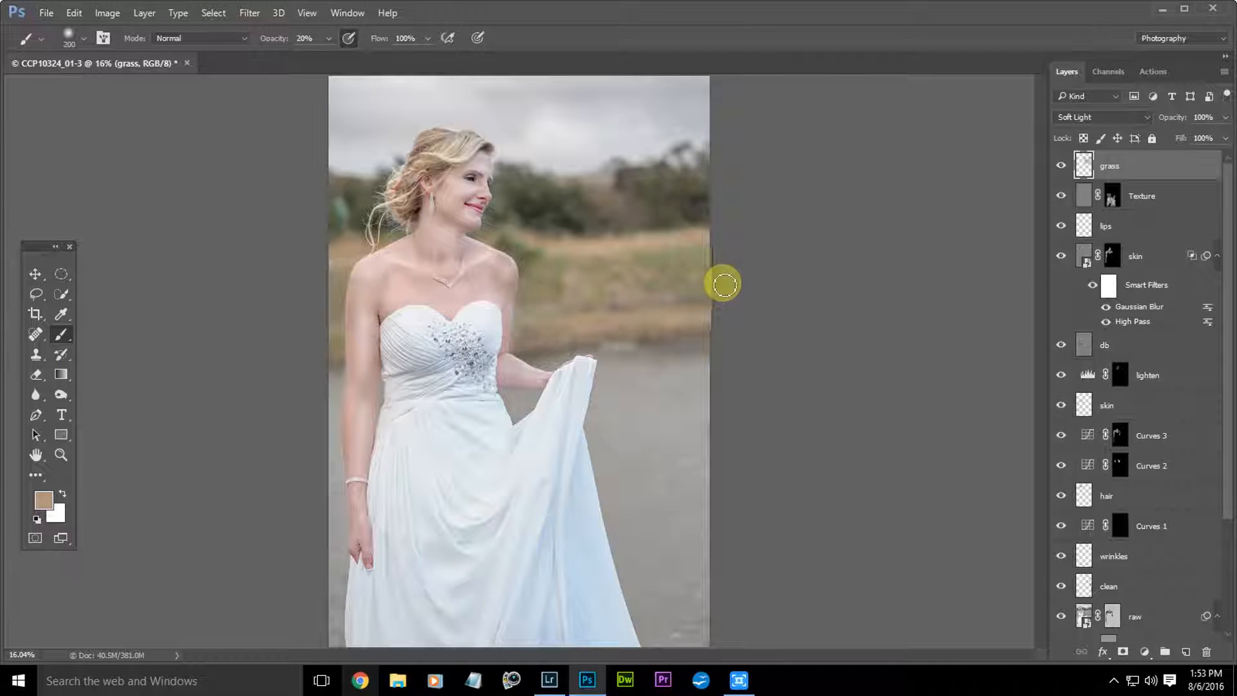
# Step: Compare the image with the db layer hidden and shown, and lower that layer's opacity to about 75%
pyautogui.click(1135, 347)
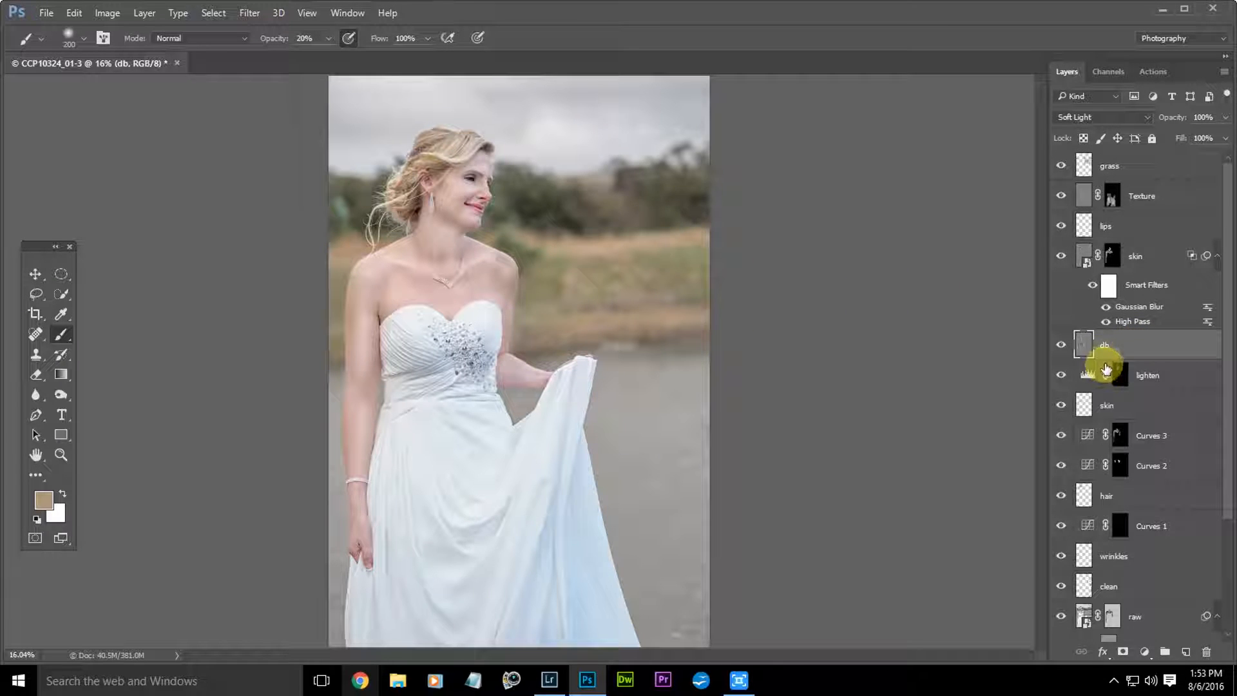
pyautogui.click(1062, 346)
pyautogui.click(1062, 346)
pyautogui.click(1062, 346)
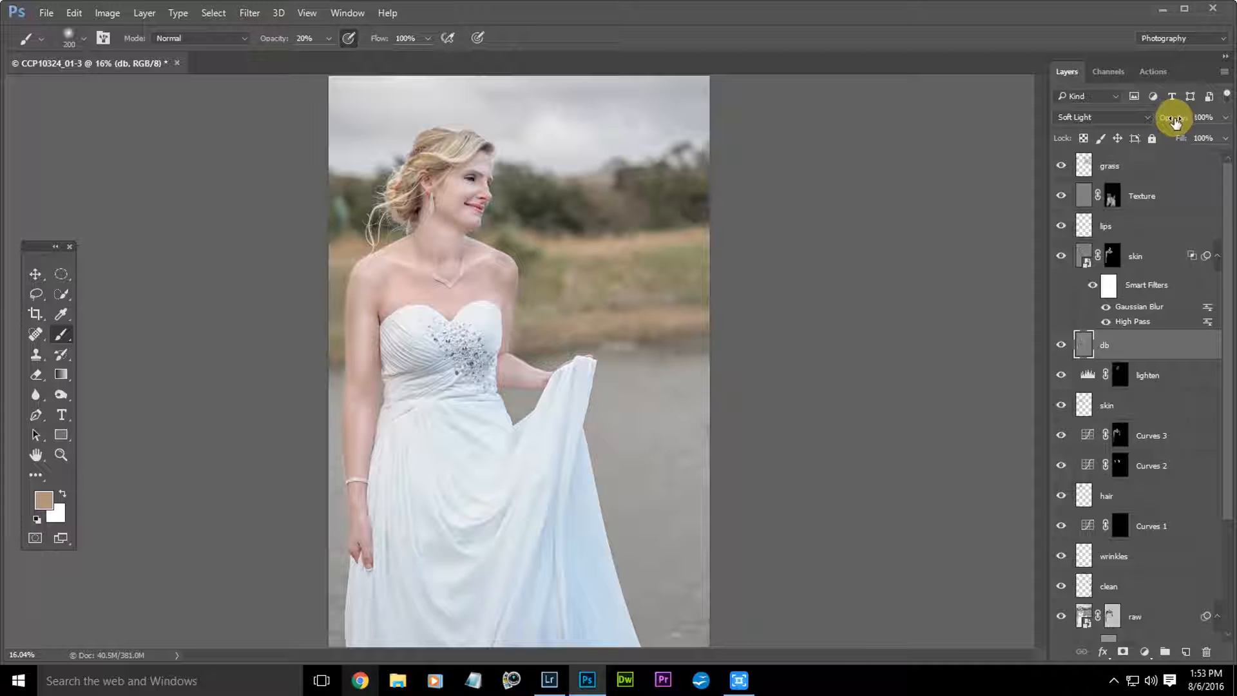
pyautogui.moveTo(1156, 119); pyautogui.dragTo(1164, 119)
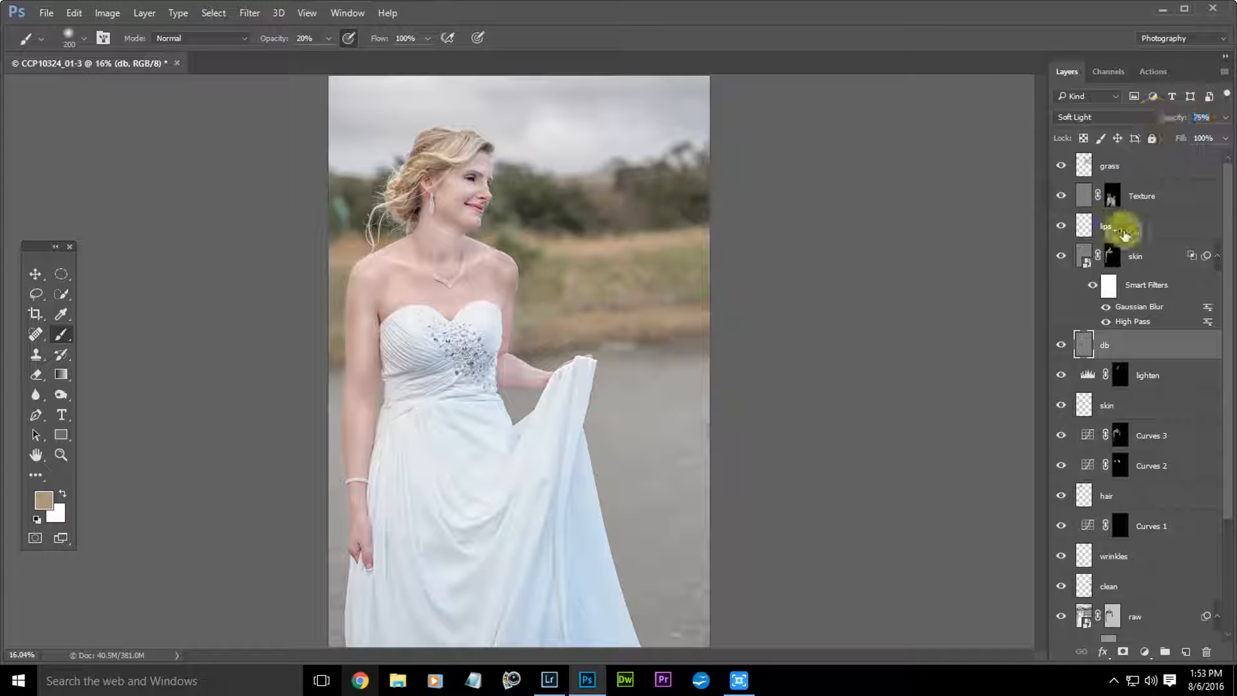
# Step: Check the db layer's effect by toggling its visibility, leave it hidden, and make the grass layer active
pyautogui.click(1062, 346)
pyautogui.click(1061, 345)
pyautogui.click(1062, 346)
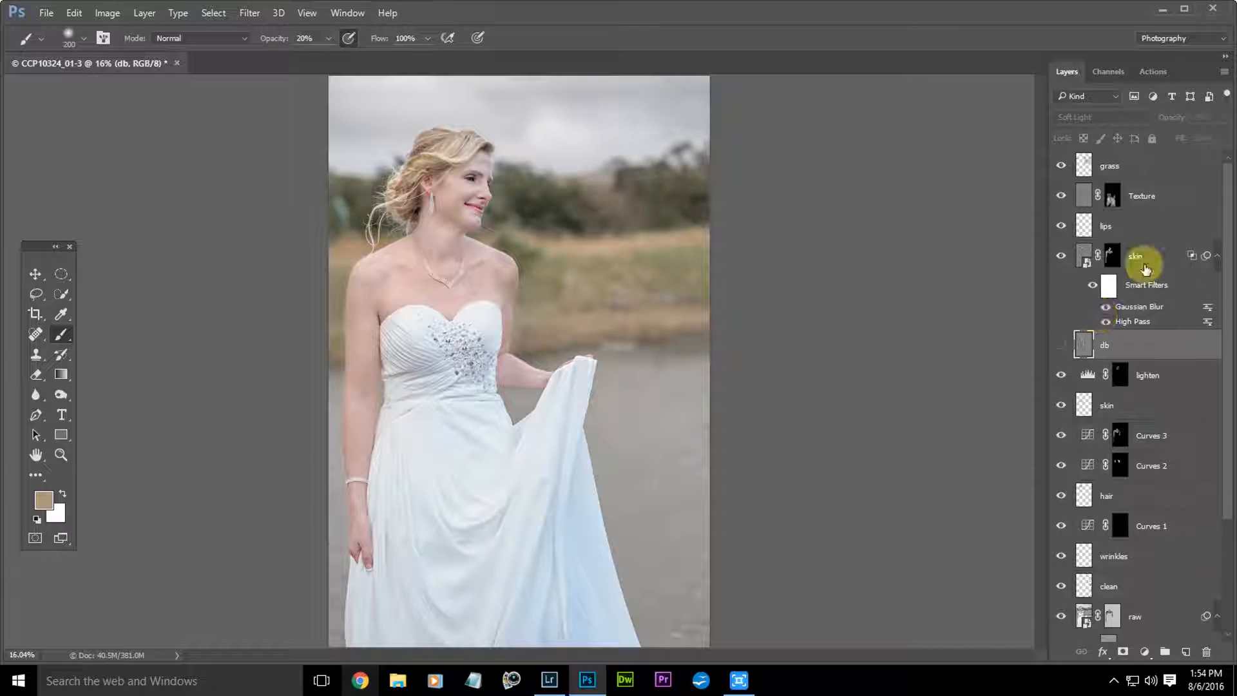
pyautogui.click(1155, 160)
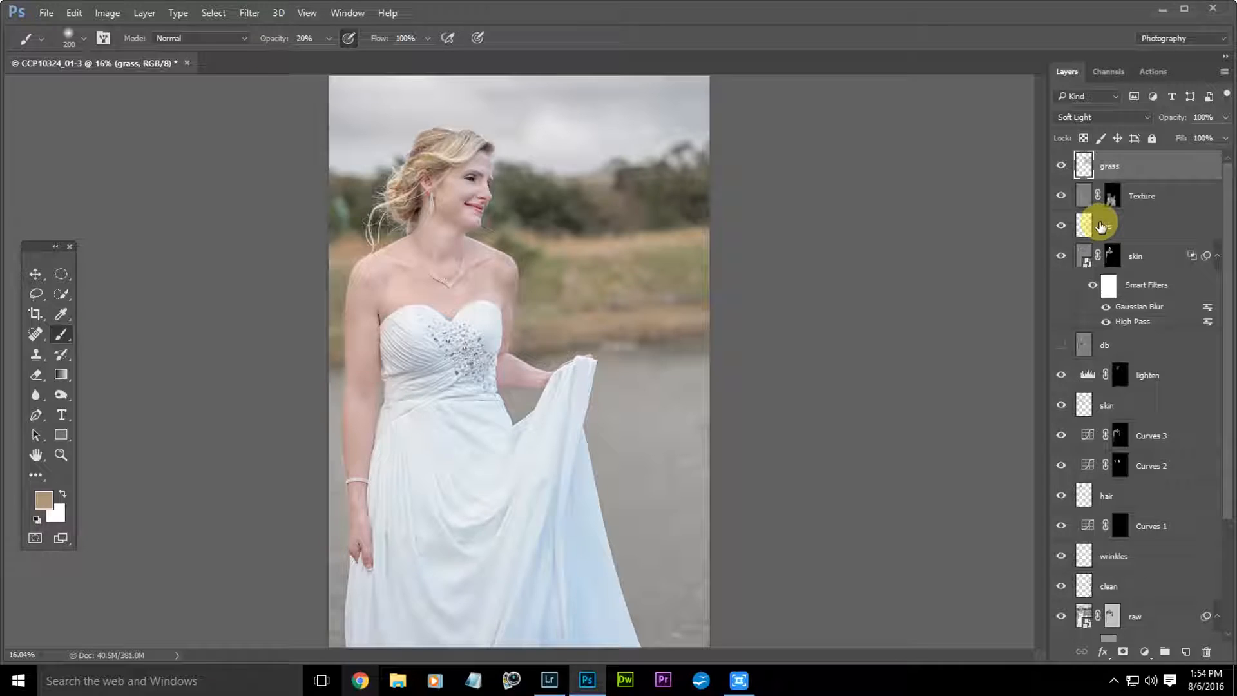